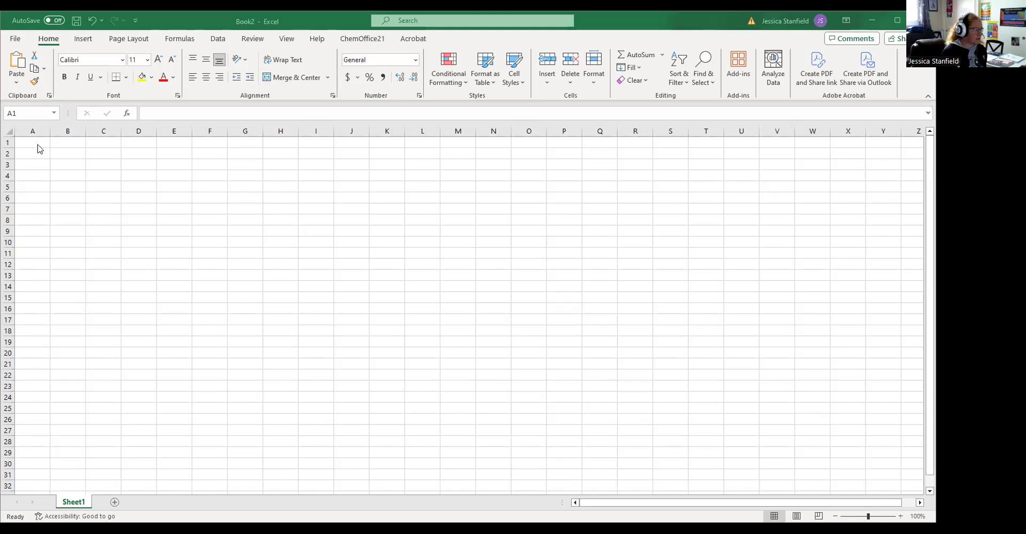
Step: Add the column headings Trial in A1 and Mass (g) in B1
{"action": "left_click", "coordinate": [37, 145]}
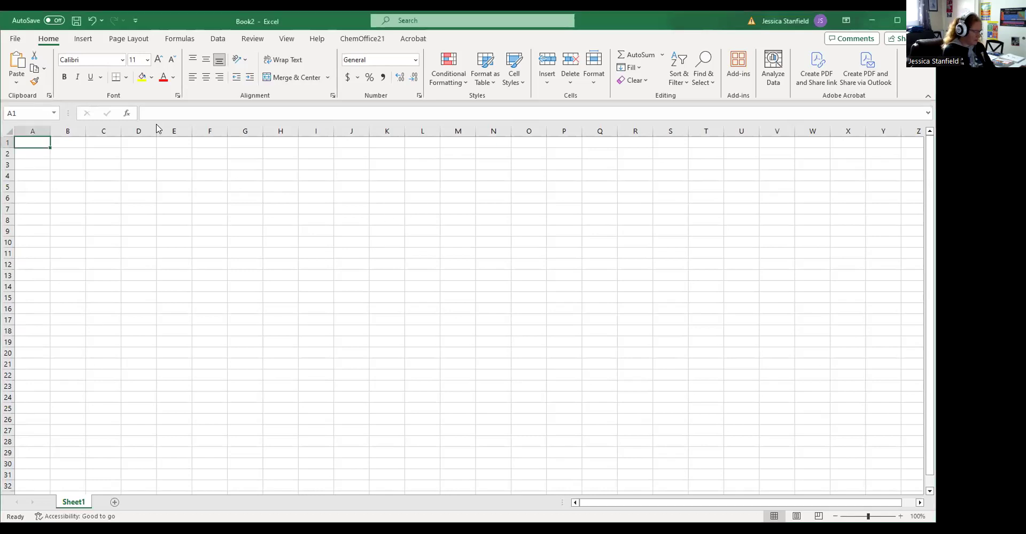
{"action": "type", "text": "Trial"}
{"action": "key", "text": "Tab"}
{"action": "type", "text": "Mass "}
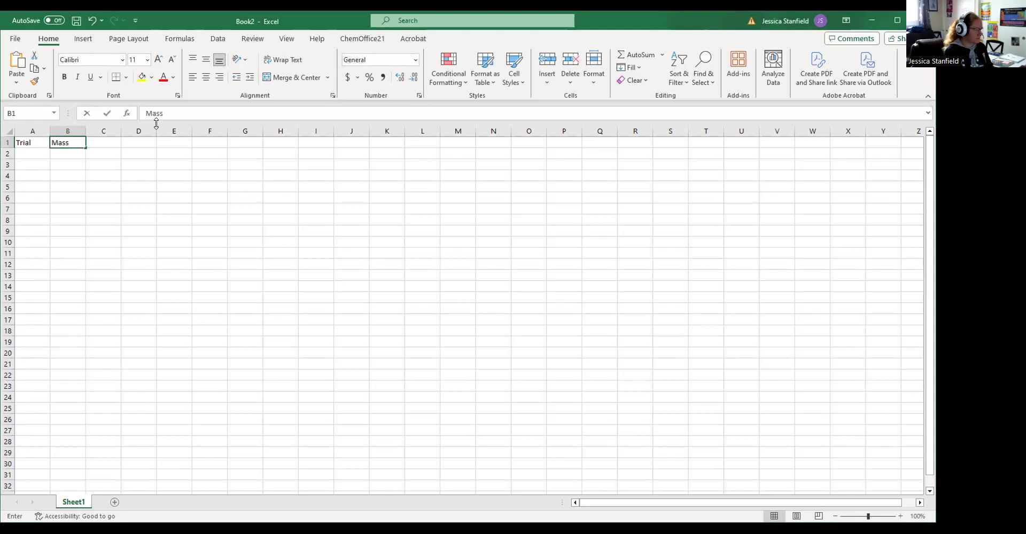
{"action": "type", "text": "(g)"}
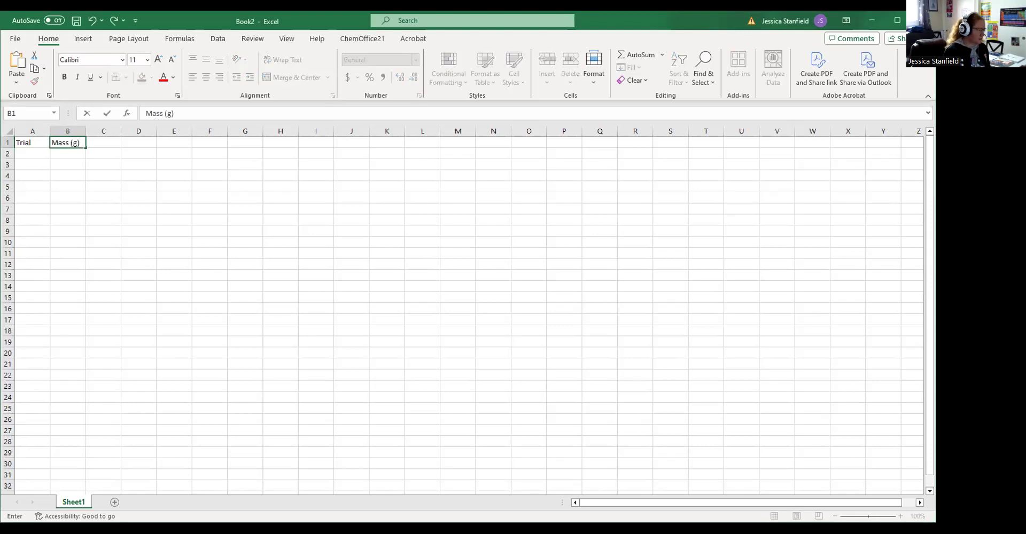
Step: Number the trials 1–6 in A2:A7 with 1 followed by a filled-down =A2+1 formula
{"action": "left_click", "coordinate": [25, 155]}
{"action": "type", "text": "1"}
{"action": "key", "text": "Return"}
{"action": "type", "text": "="}
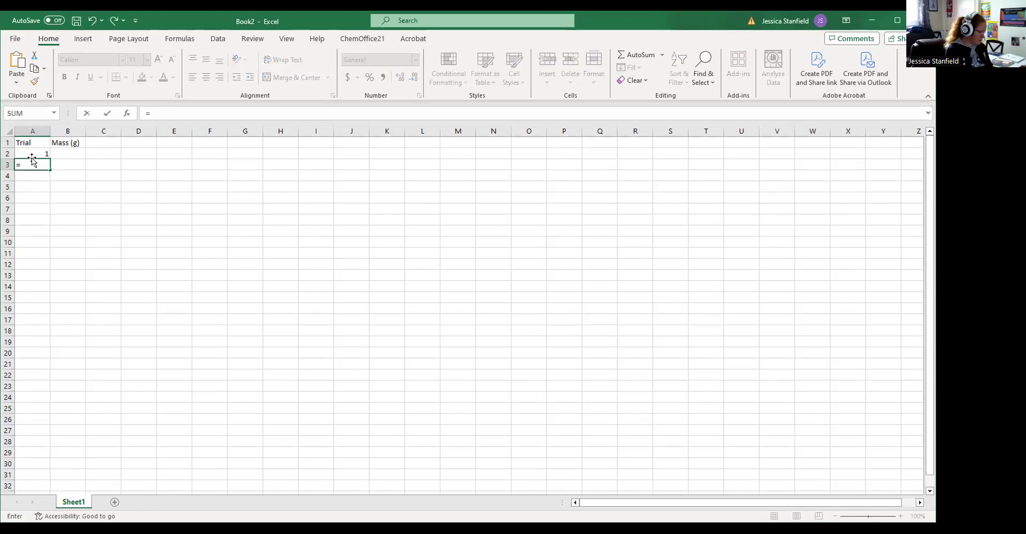
{"action": "left_click", "coordinate": [31, 158]}
{"action": "type", "text": "+1"}
{"action": "key", "text": "Return"}
{"action": "left_click", "coordinate": [31, 164]}
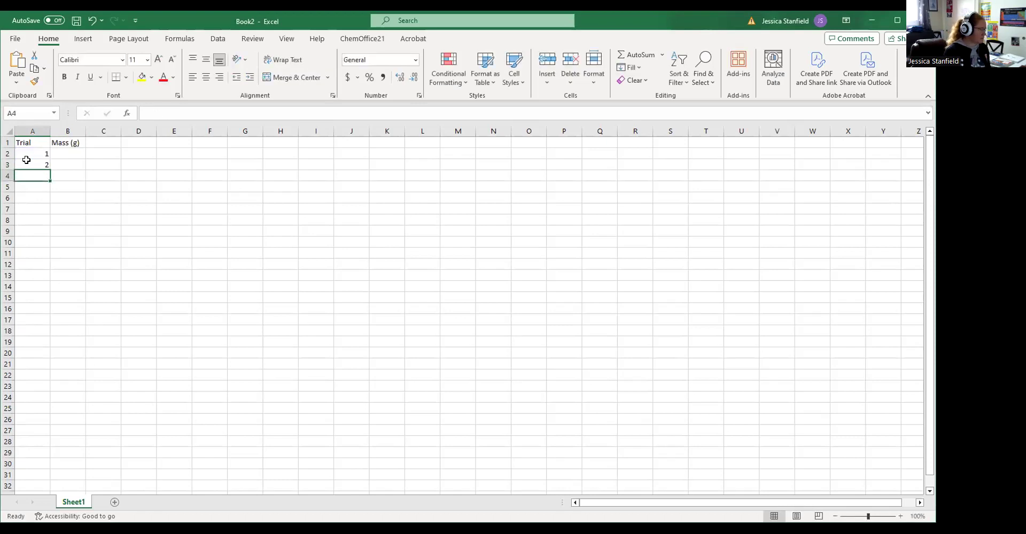
{"action": "left_click_drag", "start_coordinate": [50, 170], "coordinate": [49, 214]}
Step: Enter the masses 9.6, 9.8, 10.3, 10.0, 10.8 and 9.5 in B2:B7
{"action": "left_click", "coordinate": [75, 156]}
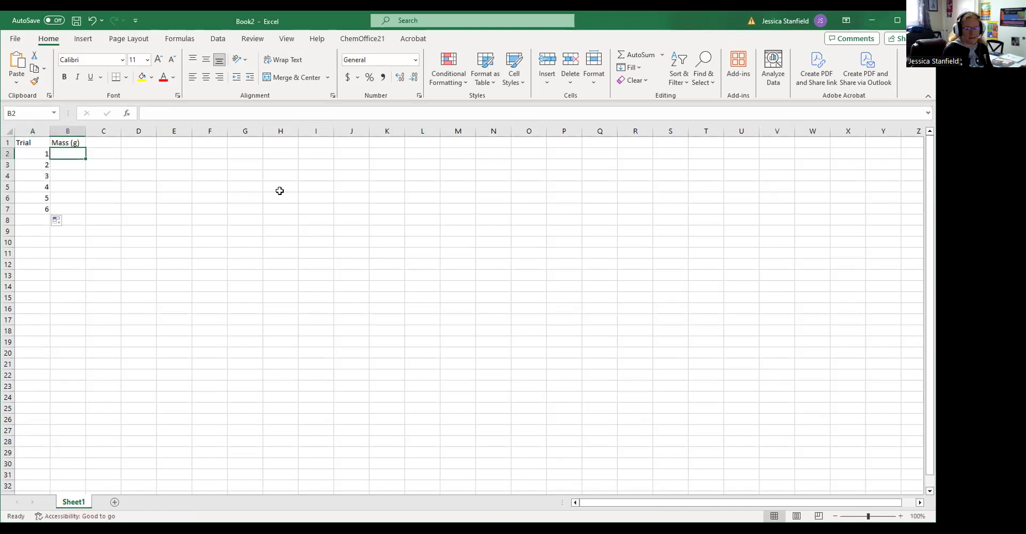
{"action": "type", "text": "9.6"}
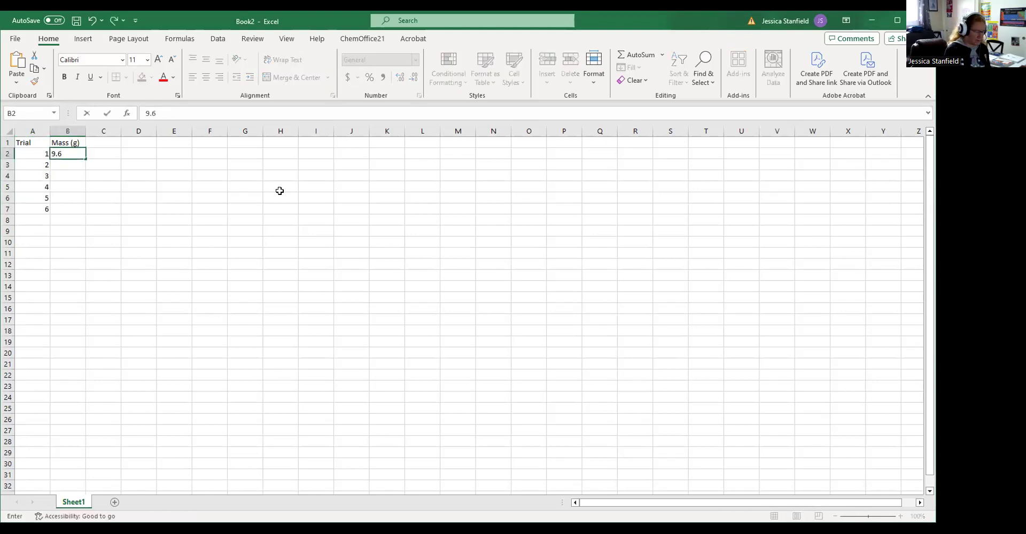
{"action": "key", "text": "Return"}
{"action": "type", "text": "9.8"}
{"action": "key", "text": "Return"}
{"action": "type", "text": "10.3"}
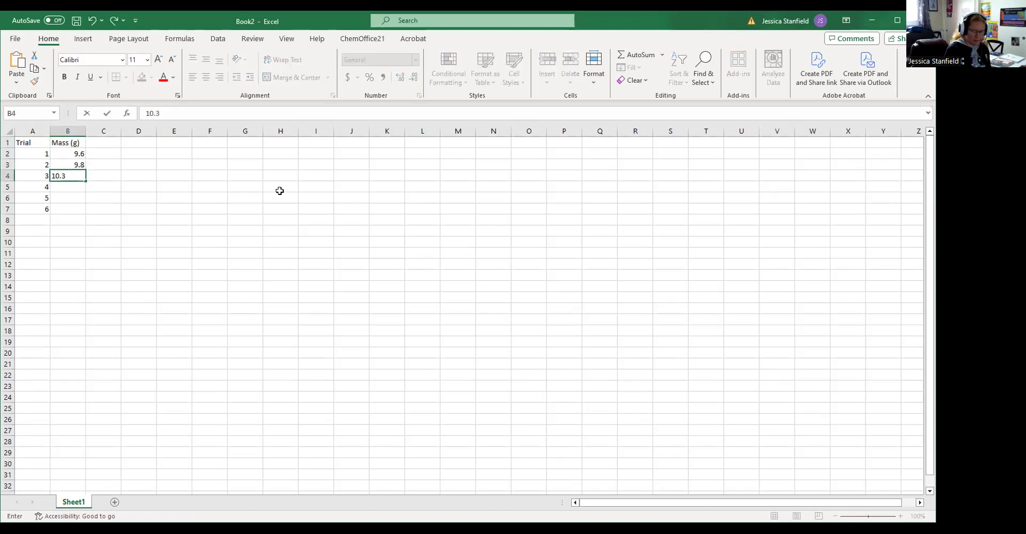
{"action": "key", "text": "Return"}
{"action": "type", "text": "10.0"}
{"action": "key", "text": "Return"}
{"action": "type", "text": "10.8"}
{"action": "key", "text": "Return"}
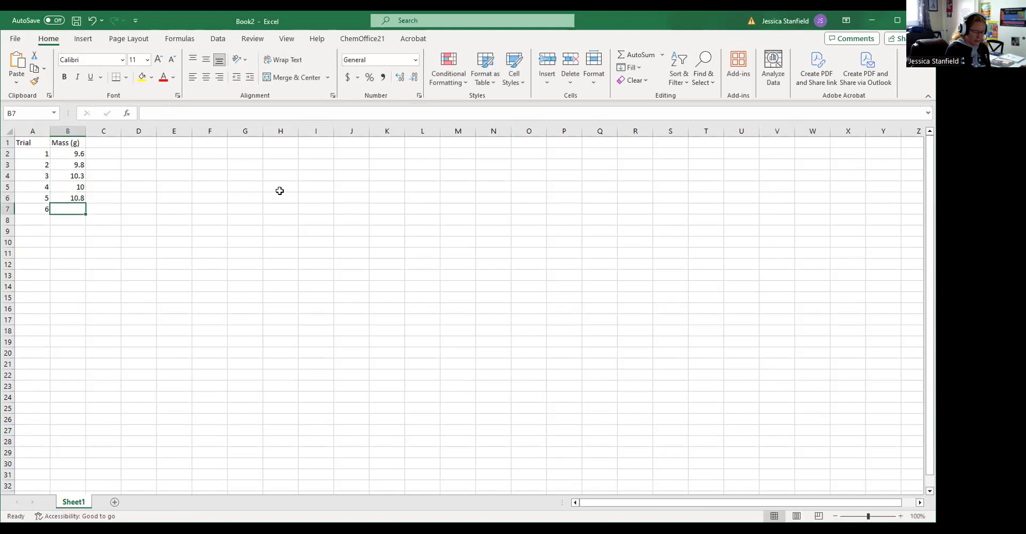
{"action": "type", "text": "9.5"}
{"action": "key", "text": "Return"}
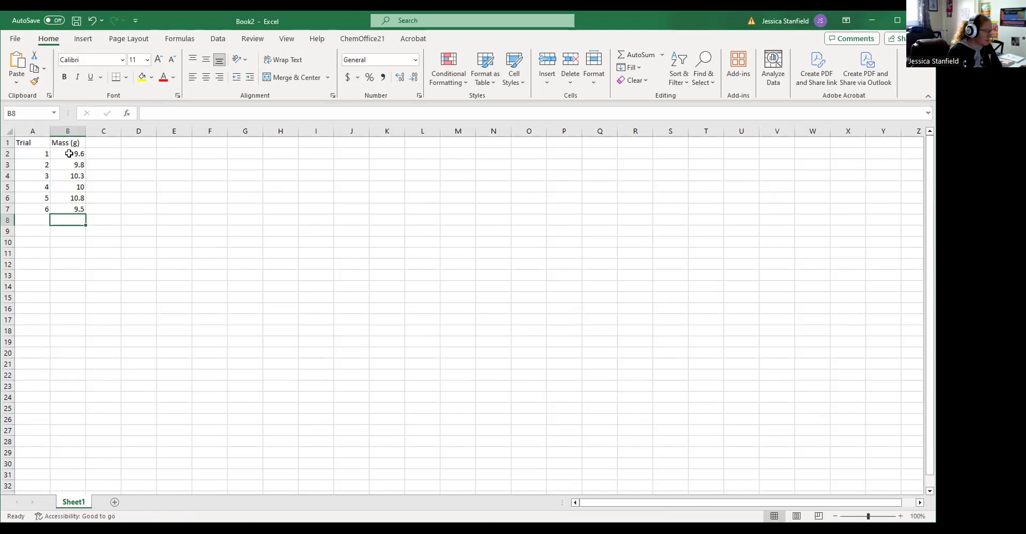
Step: Format B2:B7 as Number with 1 decimal place so the fourth mass reads 10.0
{"action": "left_click_drag", "start_coordinate": [69, 153], "coordinate": [69, 209]}
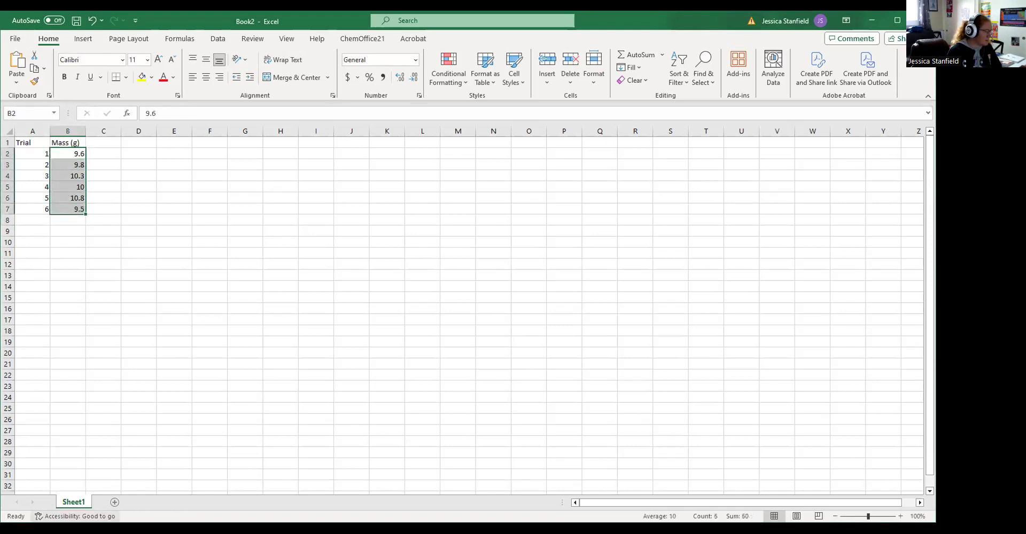
{"action": "right_click", "coordinate": [62, 194]}
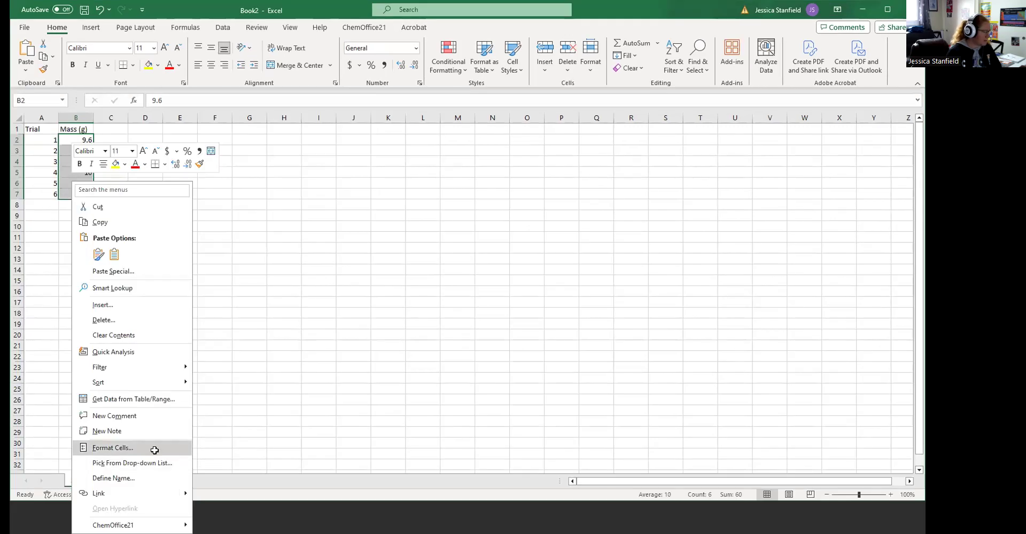
{"action": "left_click", "coordinate": [155, 451]}
{"action": "left_click", "coordinate": [35, 334]}
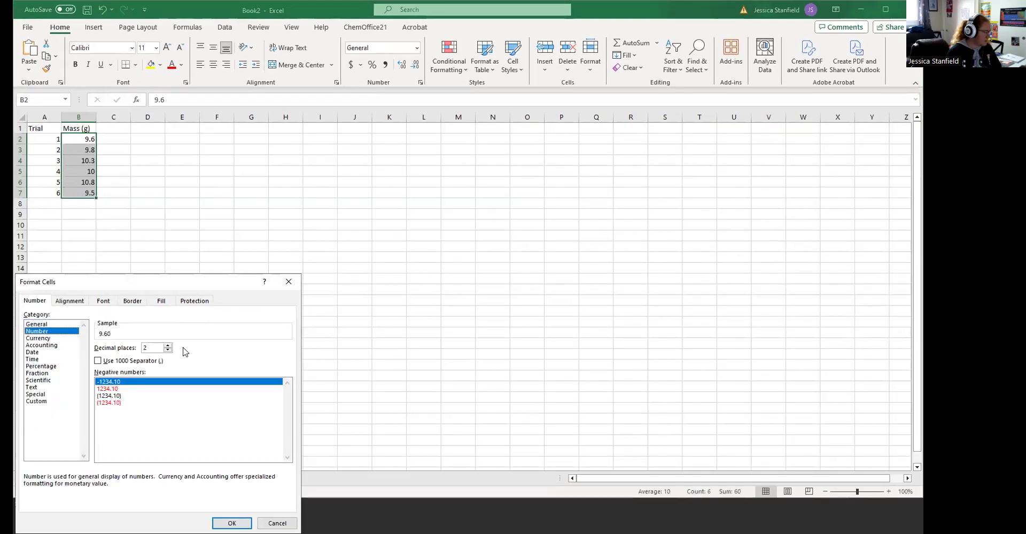
{"action": "left_click", "coordinate": [165, 352]}
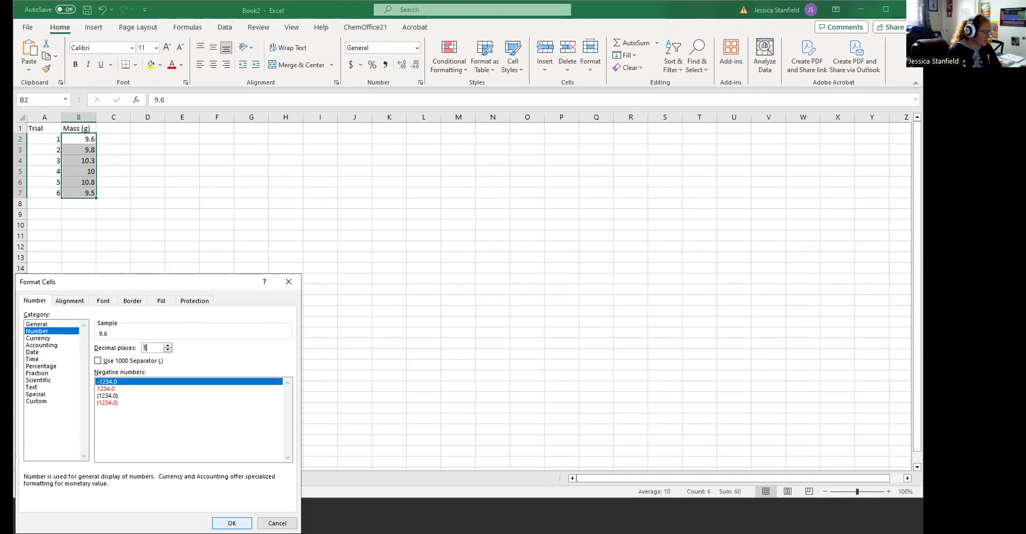
{"action": "left_click", "coordinate": [232, 523]}
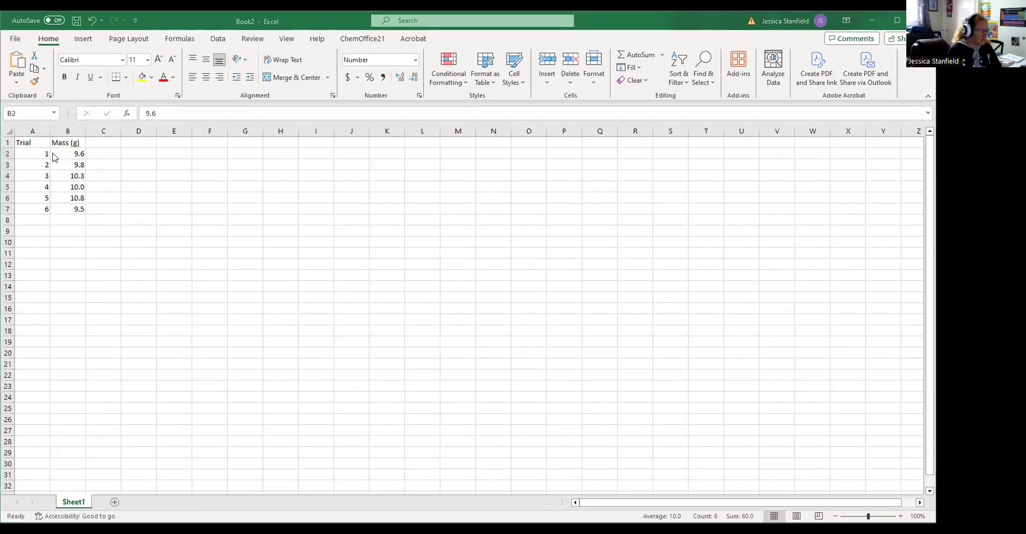
{"action": "left_click", "coordinate": [105, 142]}
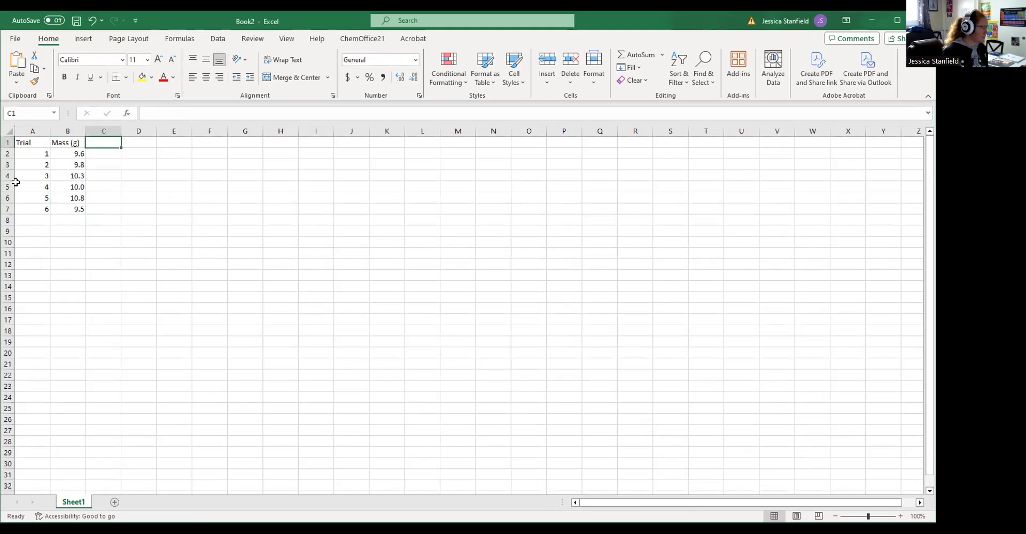
Step: Label A8 'Mean' and enter =AVERAGE(B2:B7) in B8, showing 10.0
{"action": "left_click", "coordinate": [34, 219]}
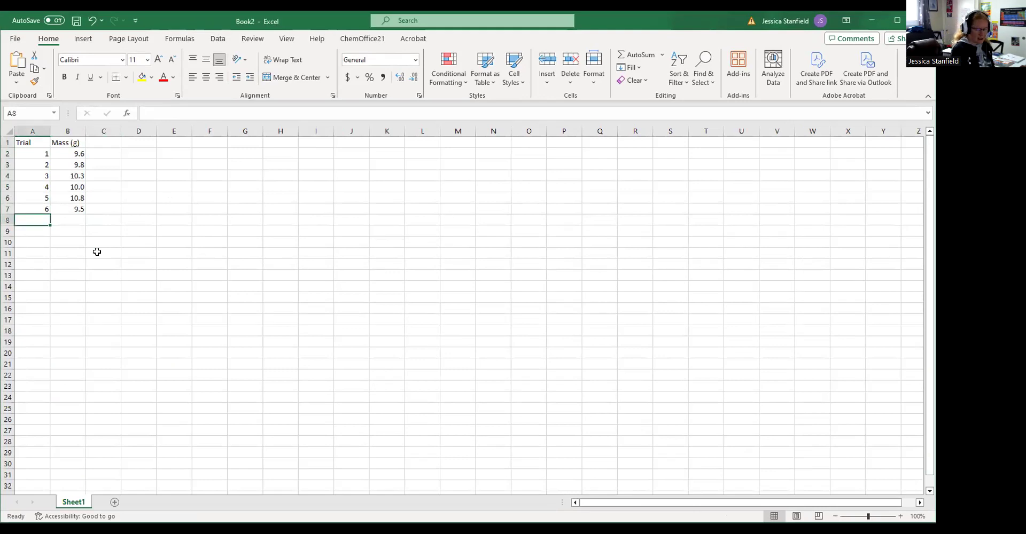
{"action": "type", "text": "Mean"}
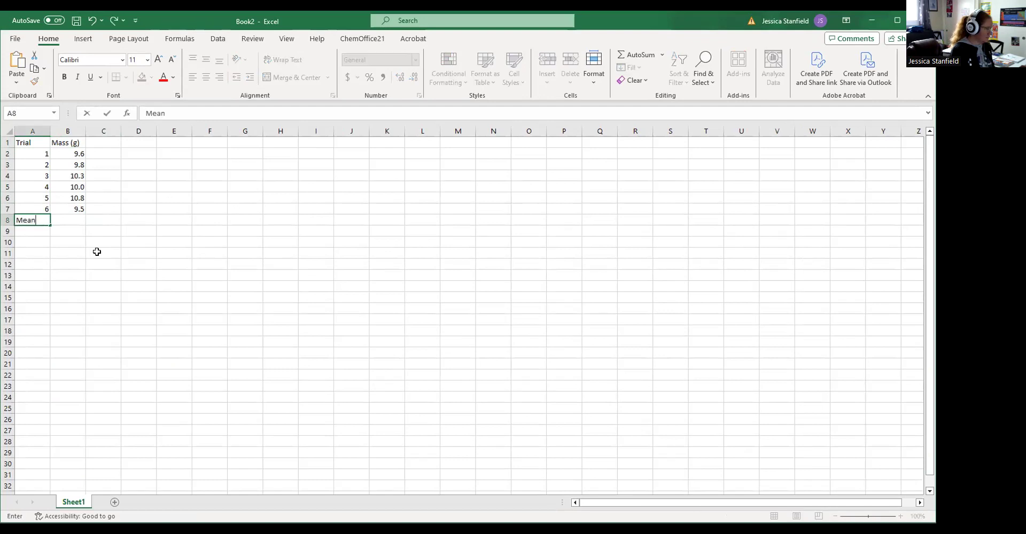
{"action": "key", "text": "Tab"}
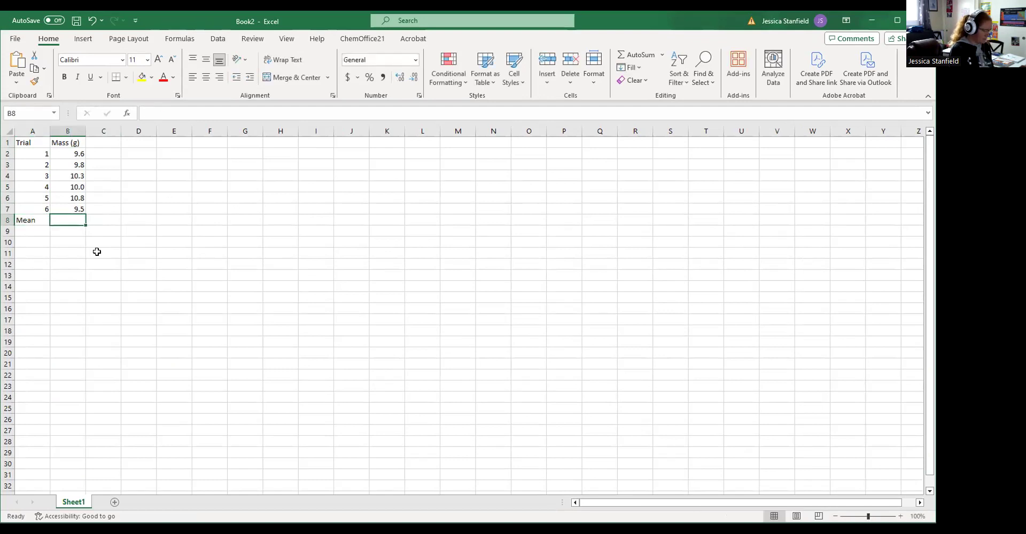
{"action": "type", "text": "="}
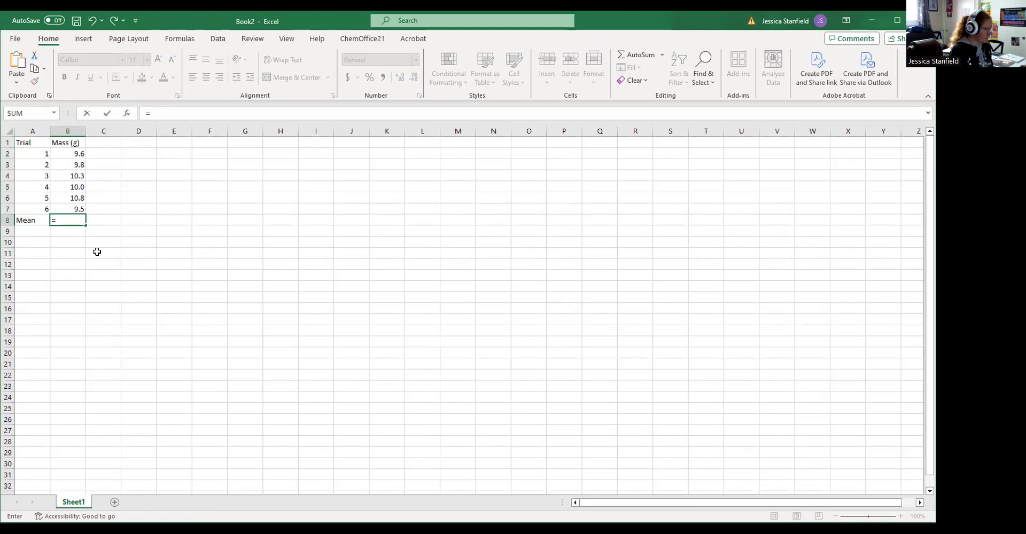
{"action": "type", "text": "average"}
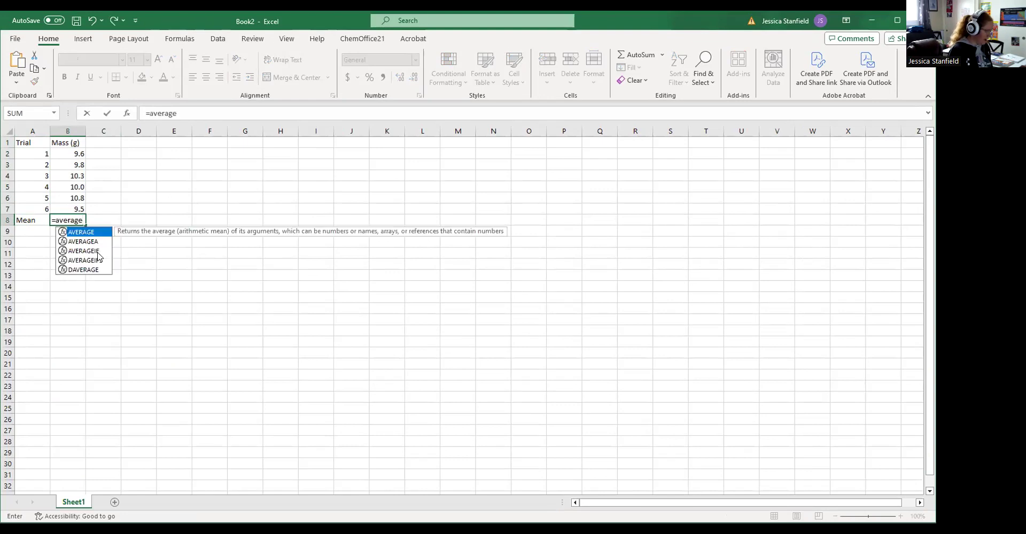
{"action": "type", "text": "("}
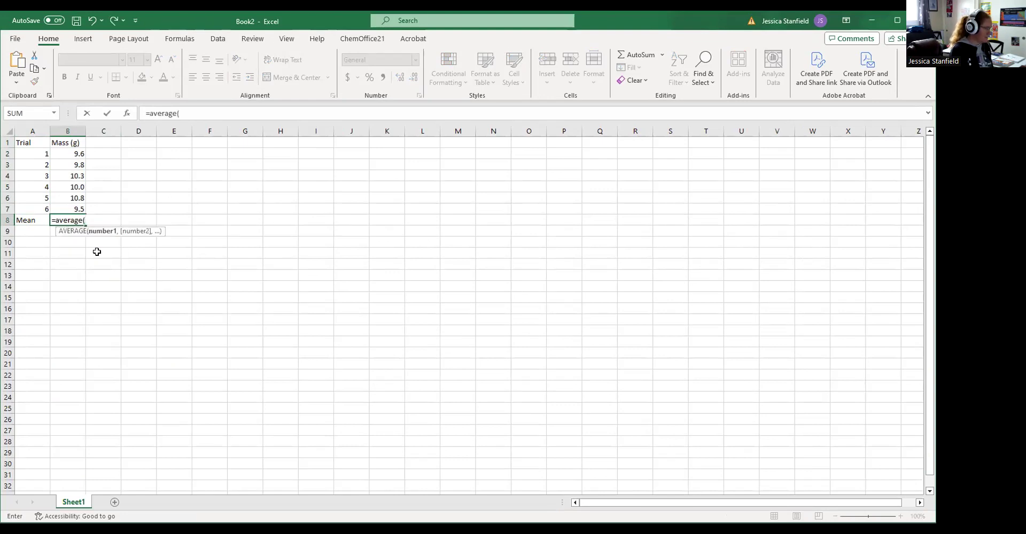
{"action": "type", "text": "b2:b"}
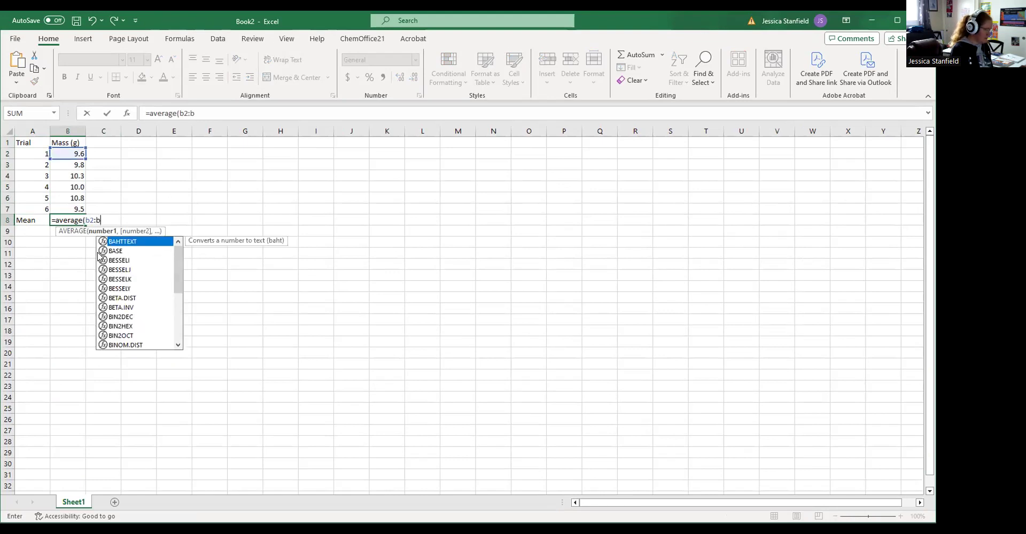
{"action": "type", "text": "7)"}
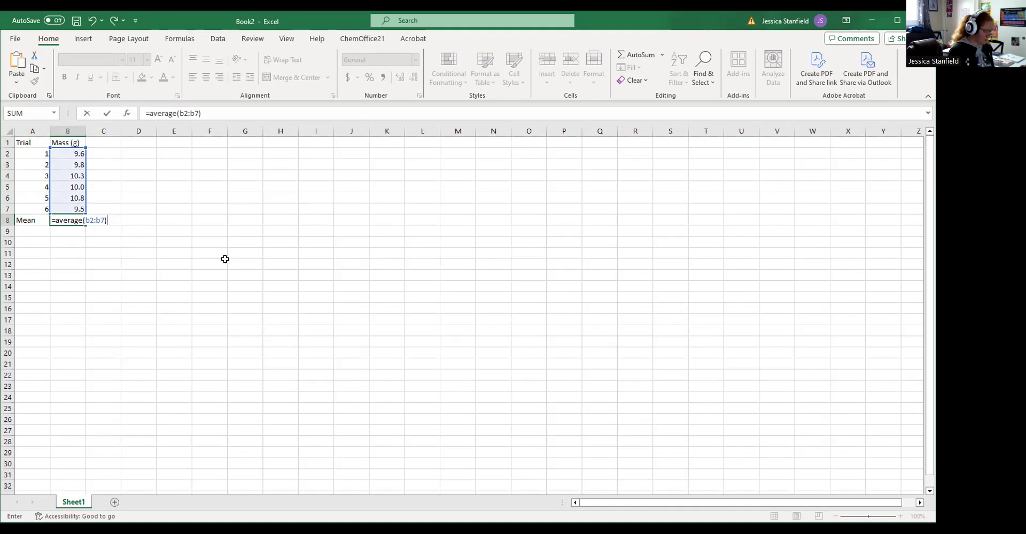
{"action": "key", "text": "Return"}
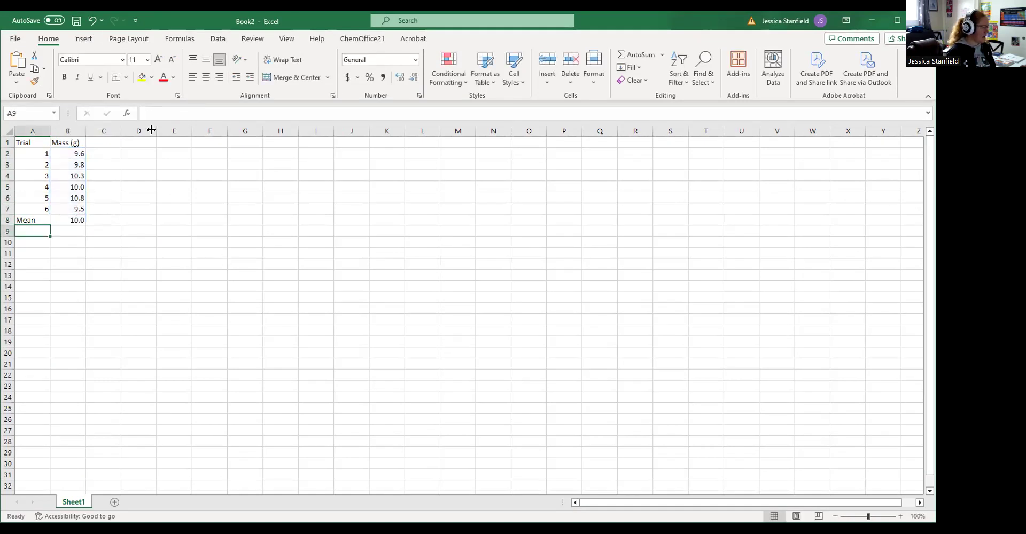
{"action": "left_click", "coordinate": [80, 219]}
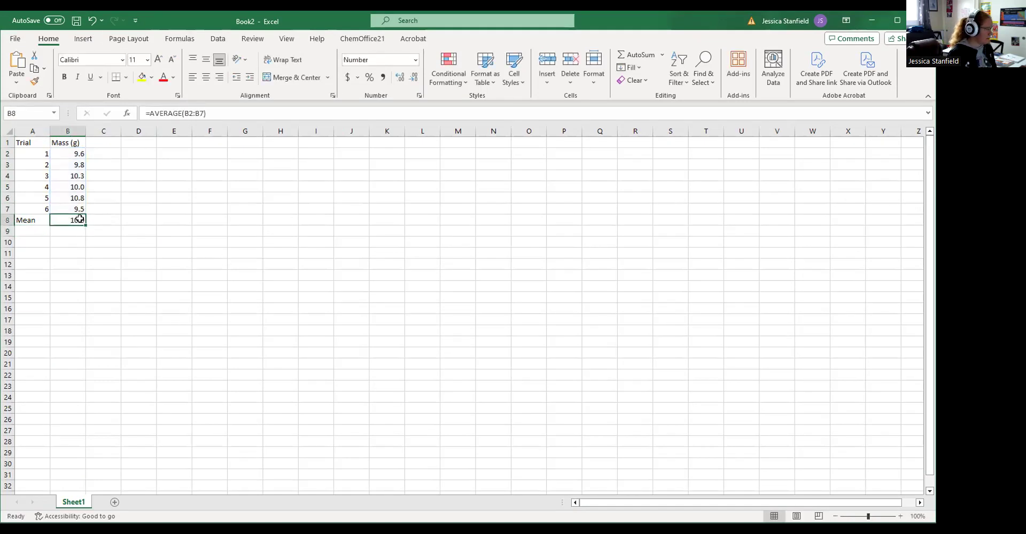
Step: Head column C 'Deviation' and enter =B2-$B$8 in C2, giving -0.4
{"action": "left_click", "coordinate": [110, 144]}
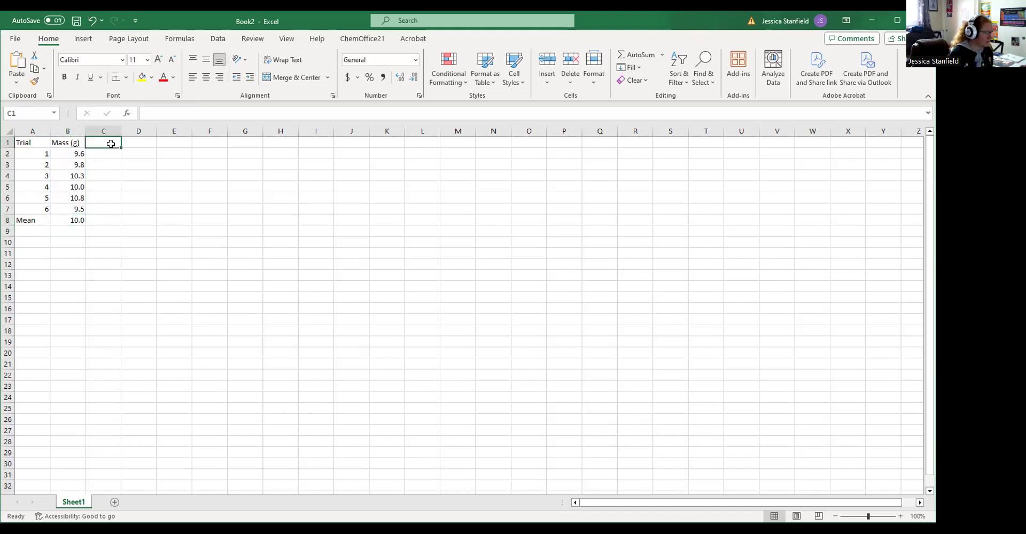
{"action": "type", "text": "Devi"}
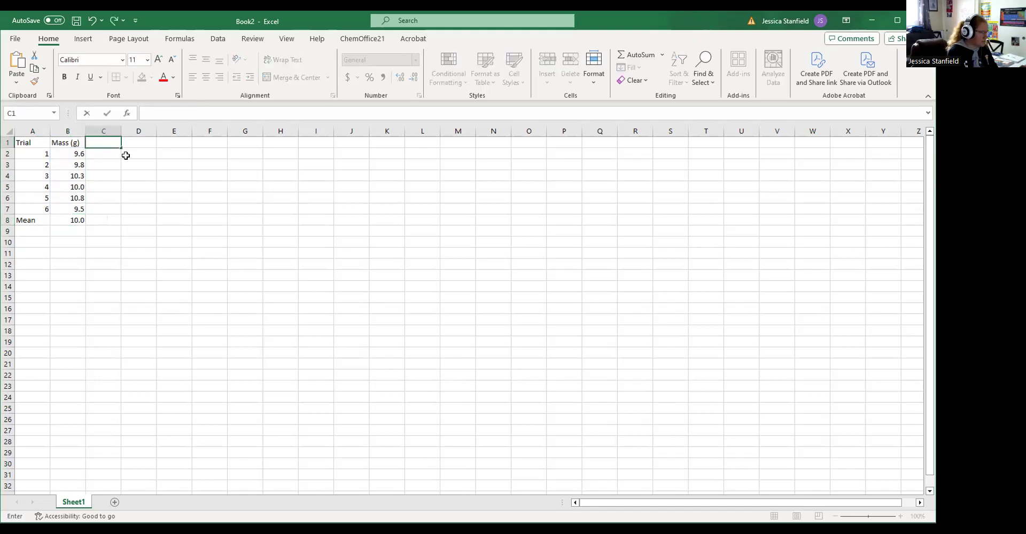
{"action": "type", "text": "ation"}
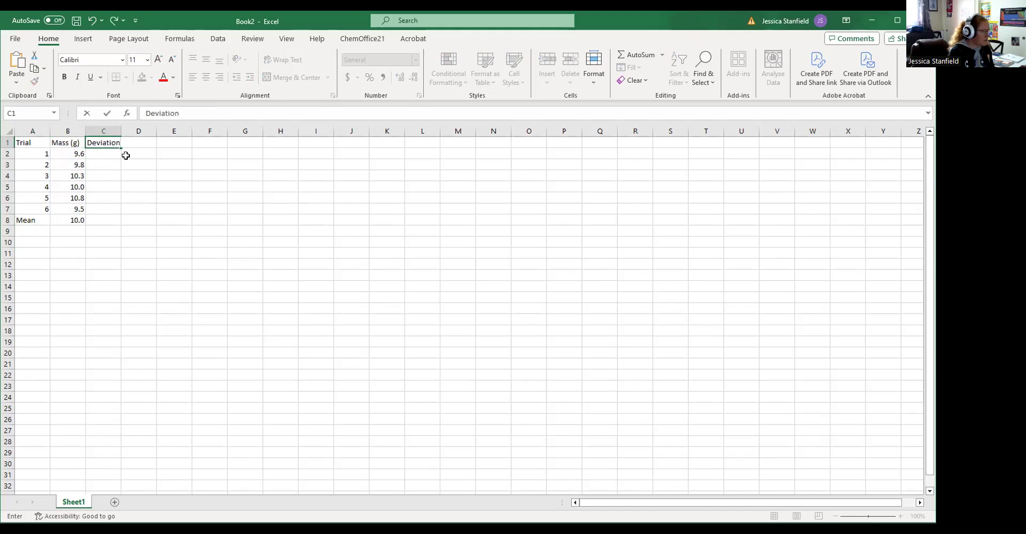
{"action": "key", "text": "Return"}
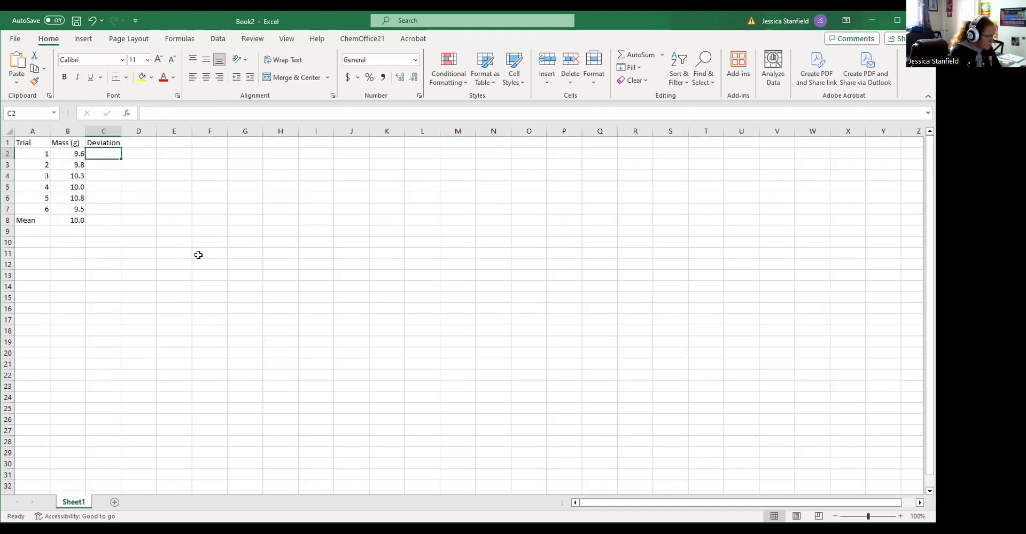
{"action": "type", "text": "="}
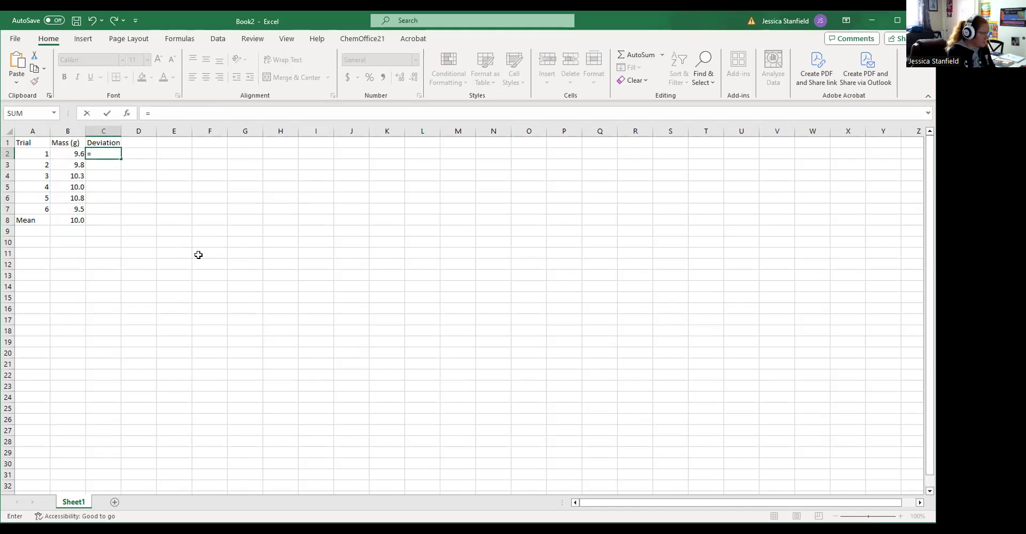
{"action": "type", "text": "b2-"}
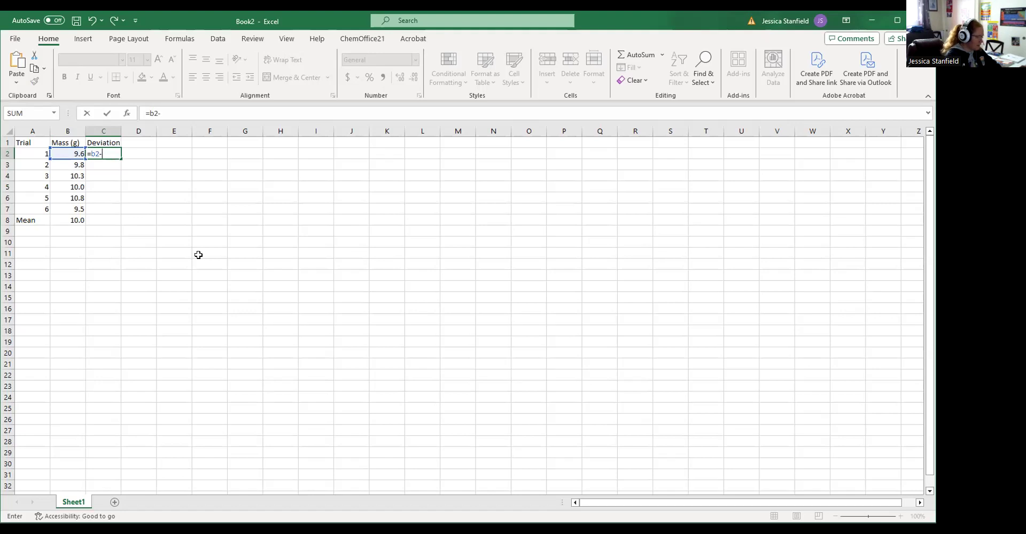
{"action": "type", "text": "$"}
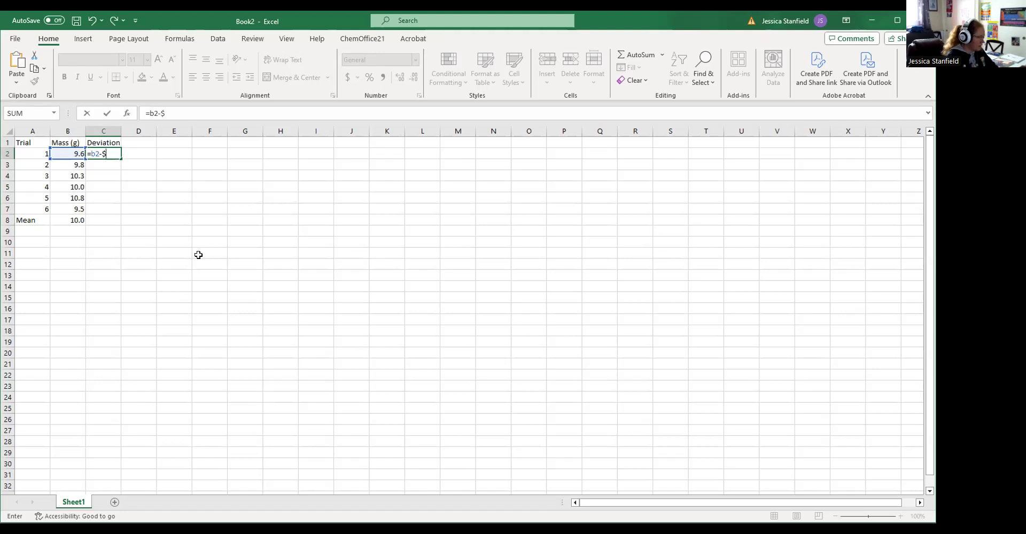
{"action": "type", "text": "b$8"}
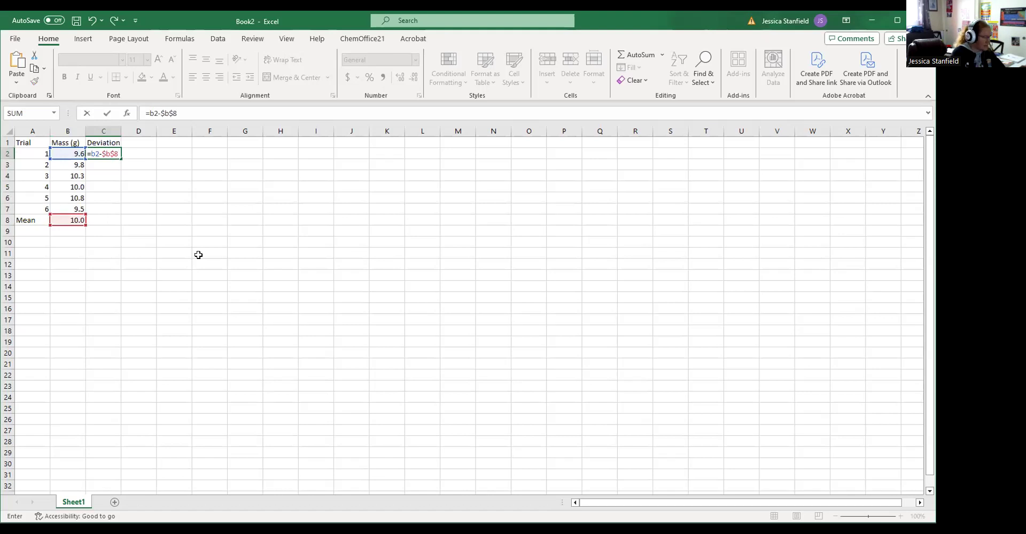
{"action": "key", "text": "Return"}
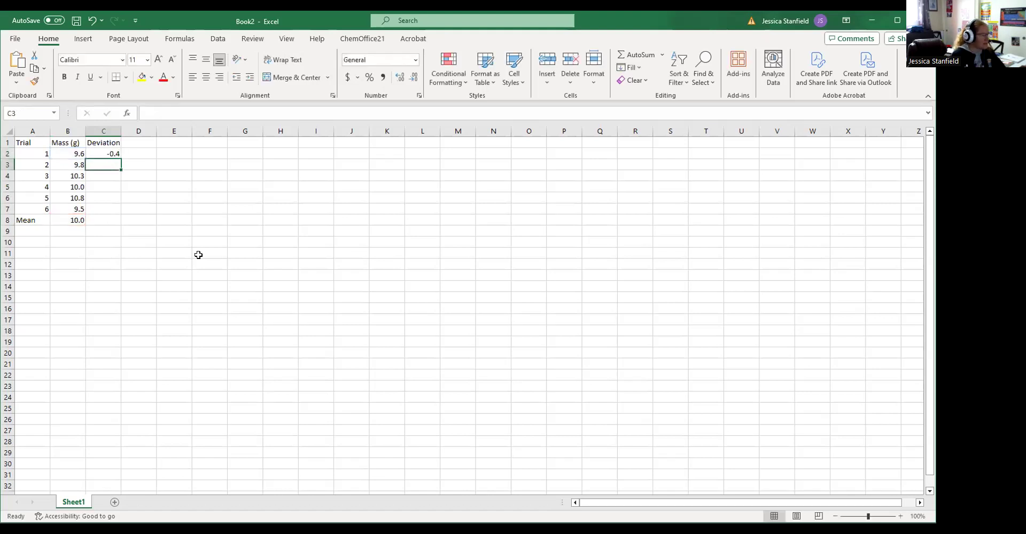
Step: Fill the =B2-$B$8 formula down C2:C7 and verify the copied formulas in C3–C5
{"action": "left_click", "coordinate": [98, 153]}
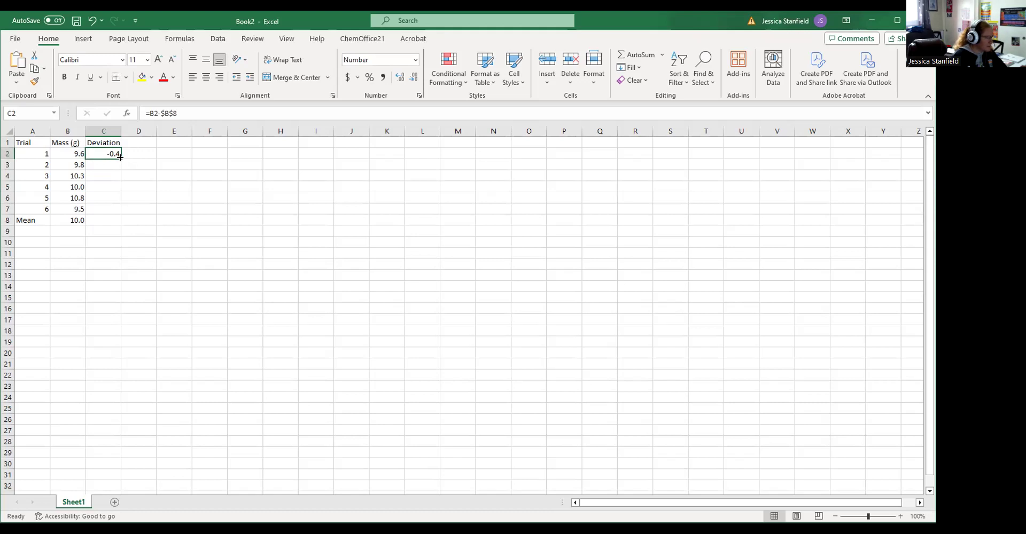
{"action": "left_click_drag", "start_coordinate": [118, 158], "coordinate": [118, 213]}
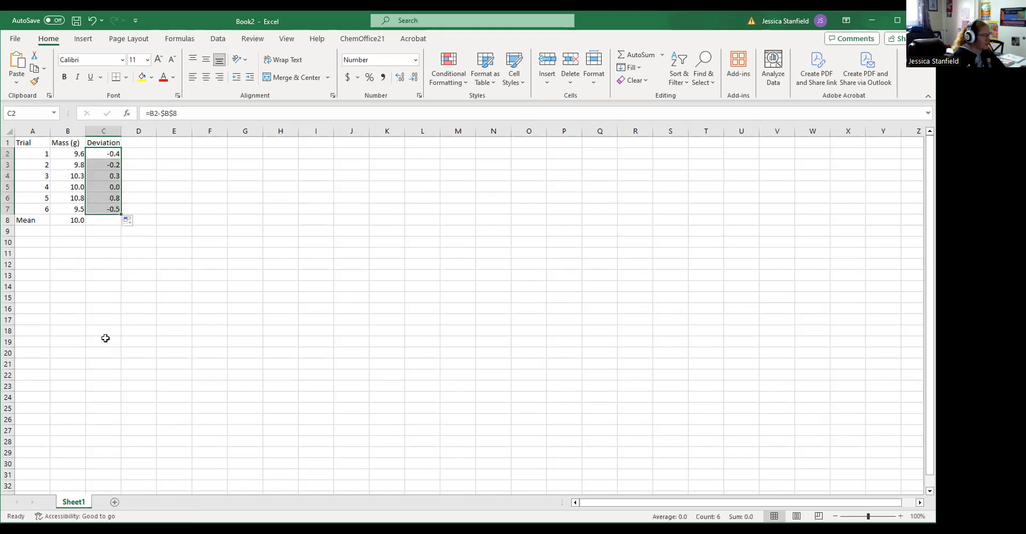
{"action": "left_click", "coordinate": [102, 156]}
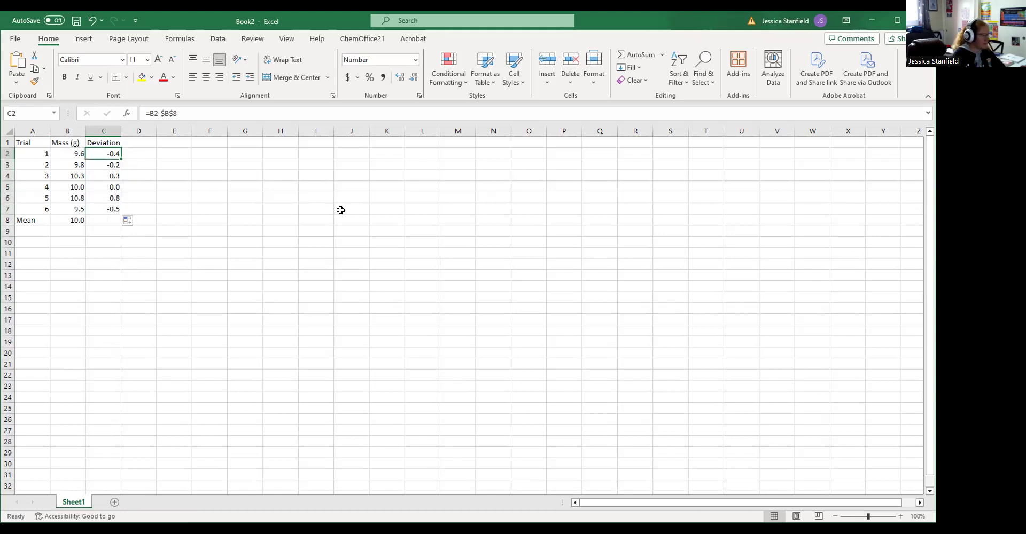
{"action": "key", "text": "Down"}
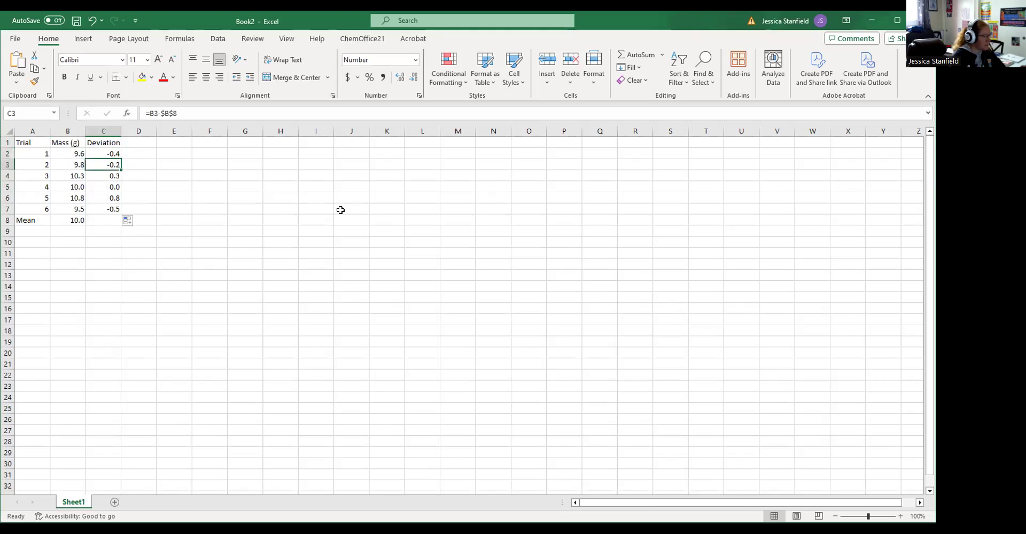
{"action": "key", "text": "Down"}
{"action": "key", "text": "Down"}
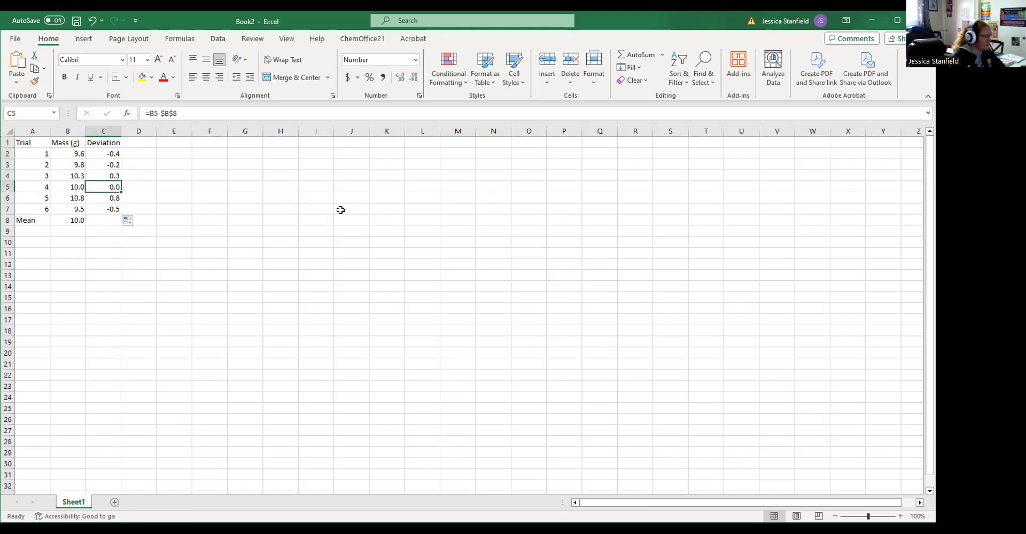
{"action": "key", "text": "Down"}
{"action": "key", "text": "Down"}
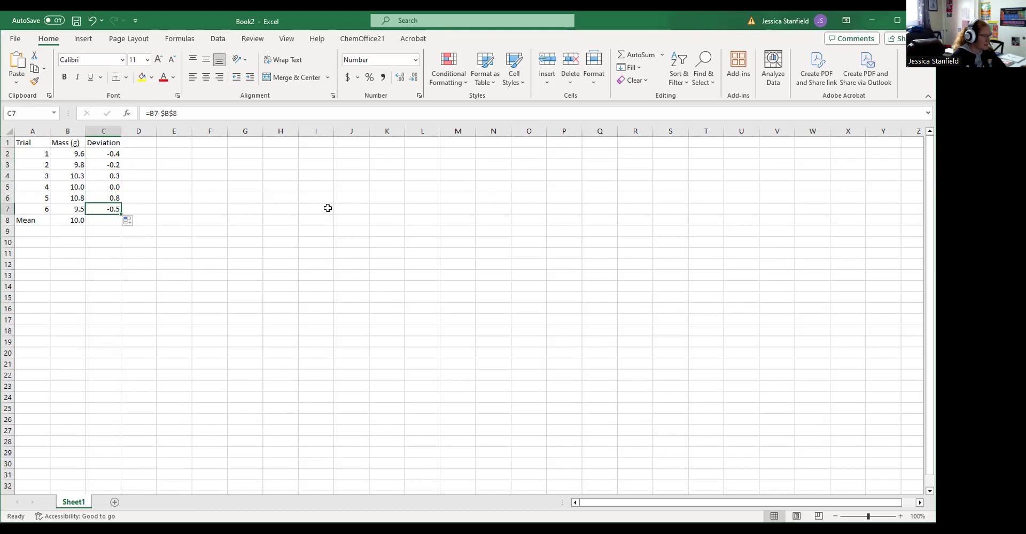
{"action": "left_click", "coordinate": [134, 144]}
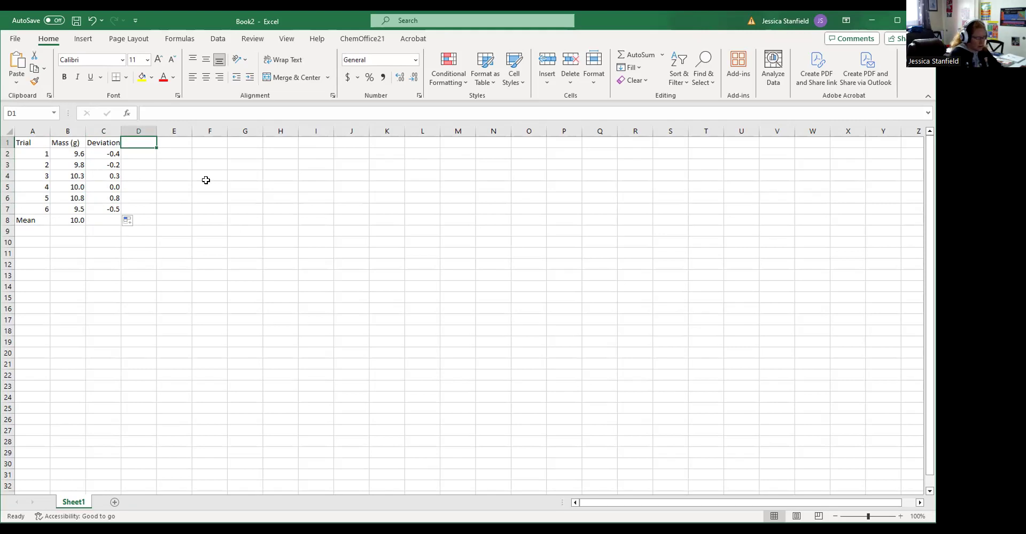
Step: Head column D 'Abs Dev' and fill =ABS(C2) down D2:D7, giving 0.4, 0.2, 0.3, 0, 0.8, 0.5
{"action": "type", "text": "Abs"}
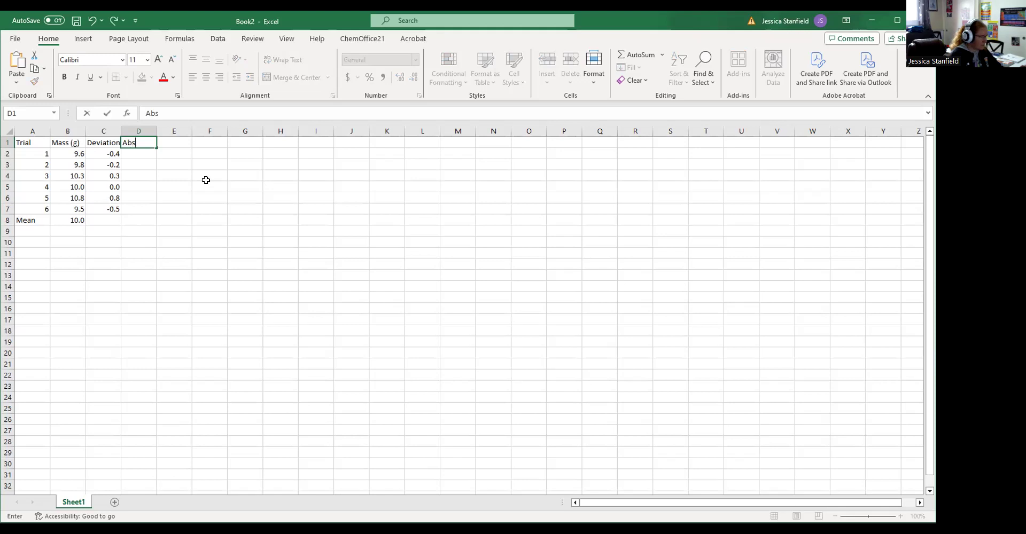
{"action": "type", "text": " Dev"}
{"action": "key", "text": "Return"}
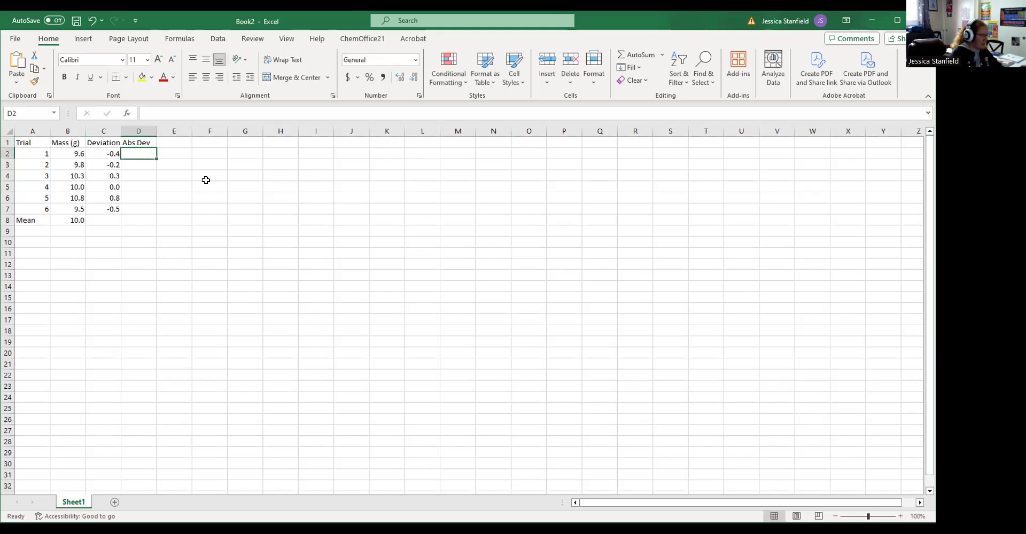
{"action": "type", "text": "="}
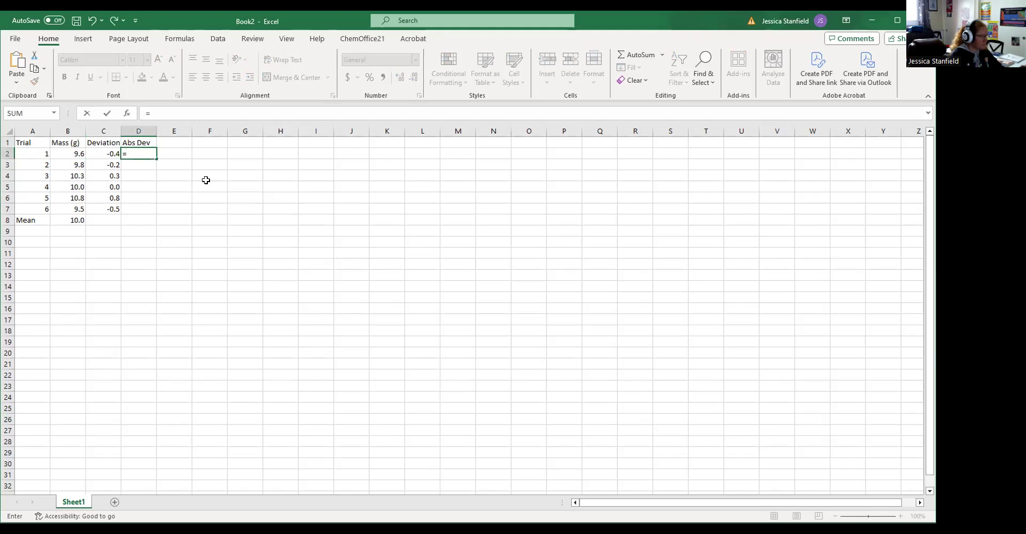
{"action": "type", "text": "abs"}
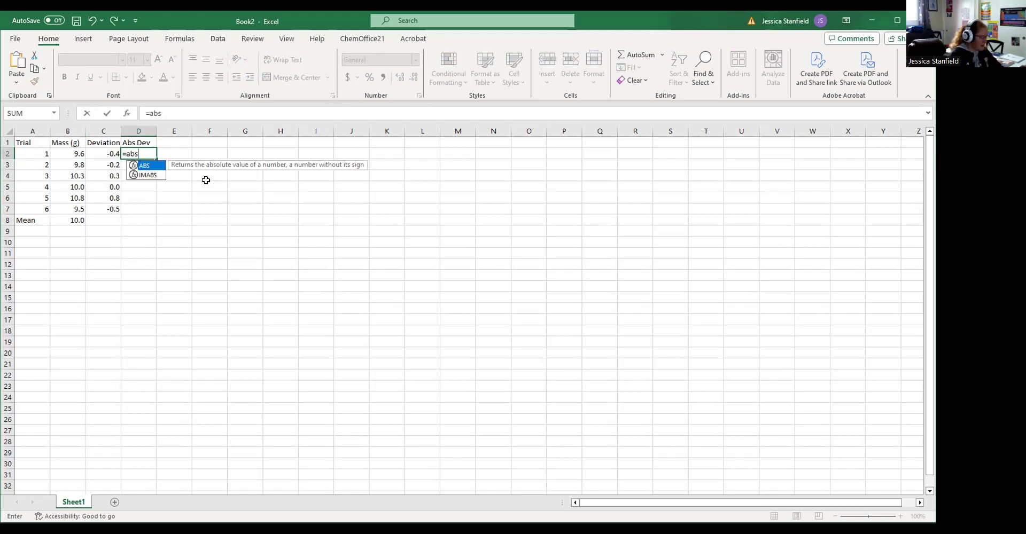
{"action": "type", "text": "("}
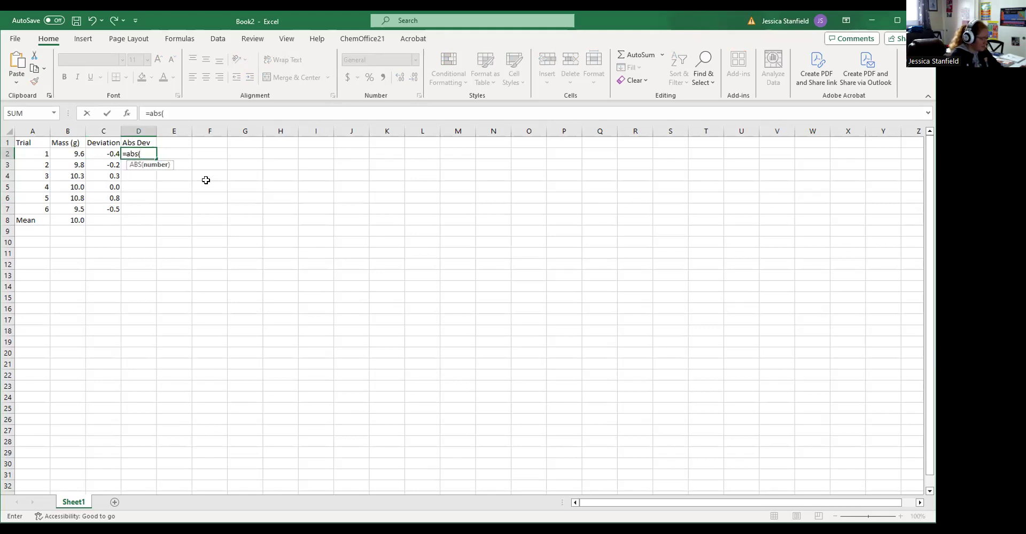
{"action": "type", "text": "c2)"}
{"action": "key", "text": "Return"}
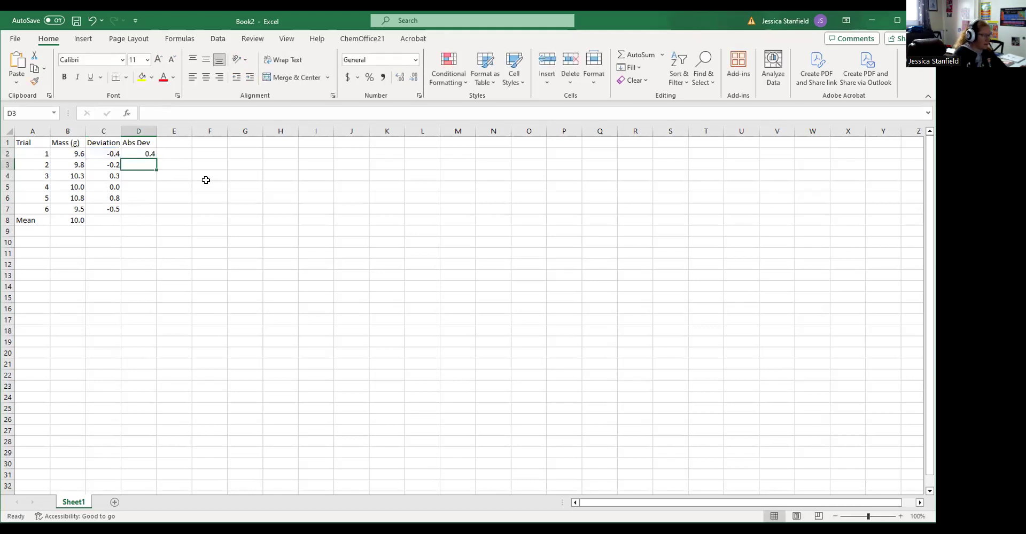
{"action": "left_click", "coordinate": [150, 153]}
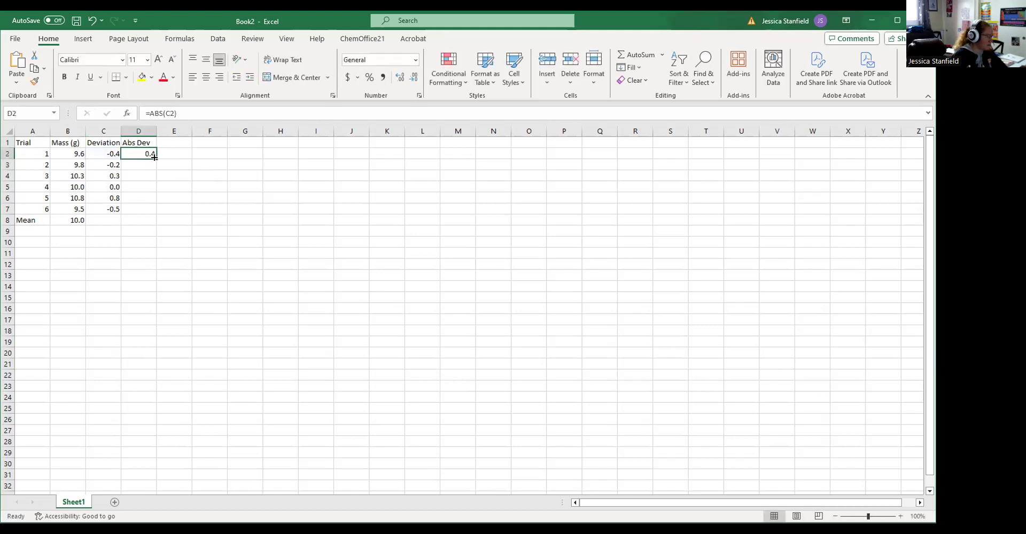
{"action": "left_click_drag", "start_coordinate": [153, 157], "coordinate": [145, 211]}
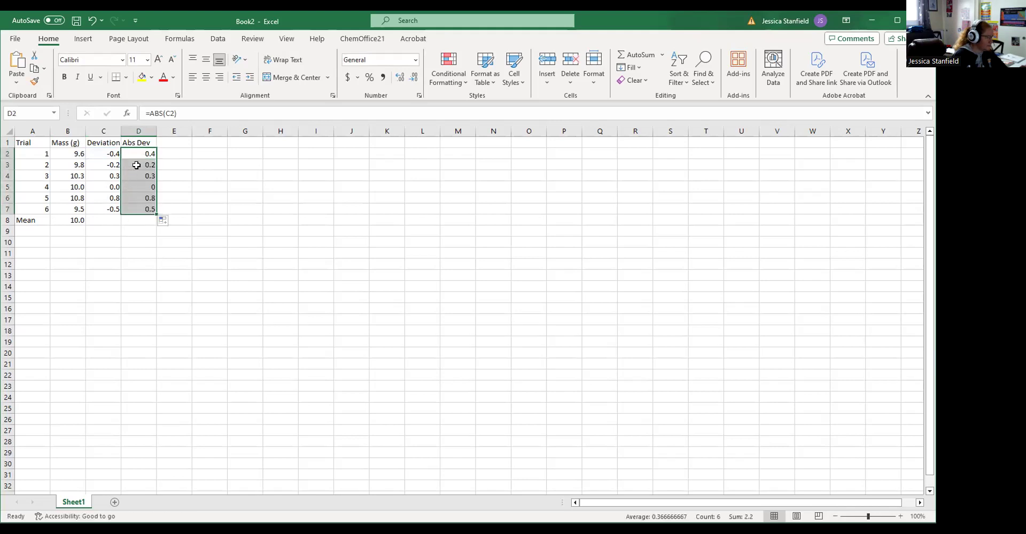
Step: Type the heading 'Dev2' in cell E1
{"action": "left_click", "coordinate": [163, 145]}
{"action": "type", "text": "=st"}
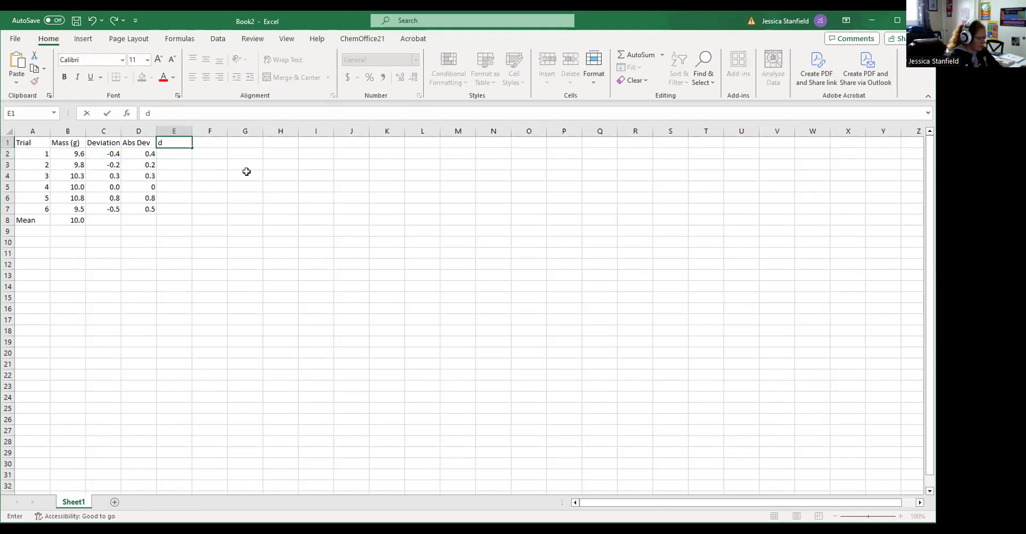
{"action": "key", "text": "BackSpace"}
{"action": "key", "text": "BackSpace"}
{"action": "key", "text": "BackSpace"}
{"action": "type", "text": "Dev"}
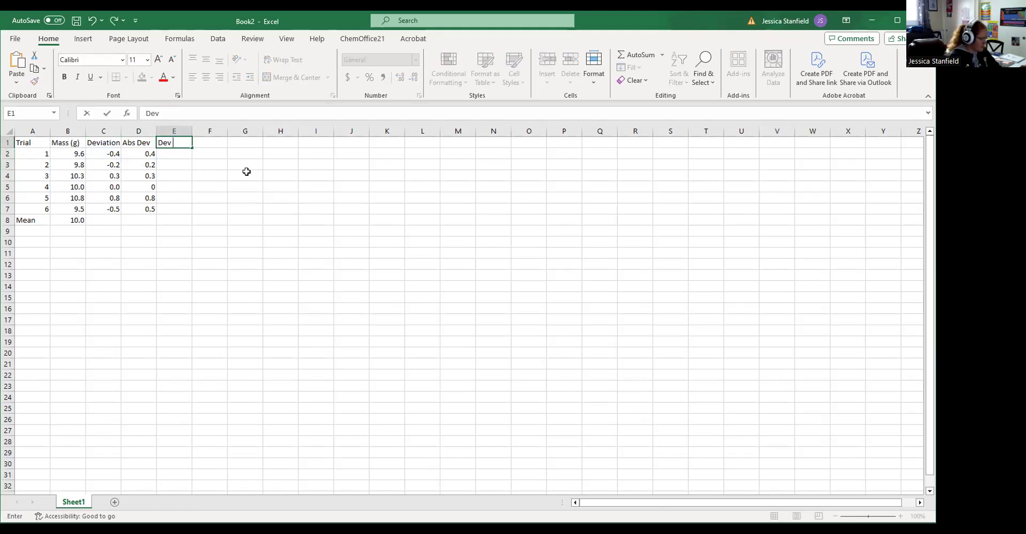
{"action": "type", "text": "2"}
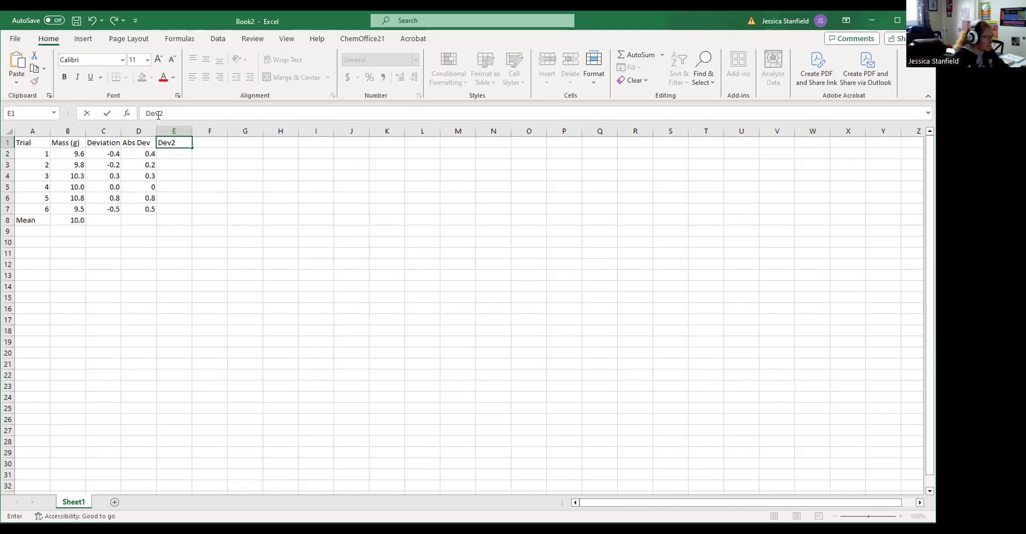
Step: Format the 2 in the Dev2 heading as superscript
{"action": "left_click_drag", "start_coordinate": [164, 114], "coordinate": [160, 114]}
{"action": "right_click", "coordinate": [173, 143]}
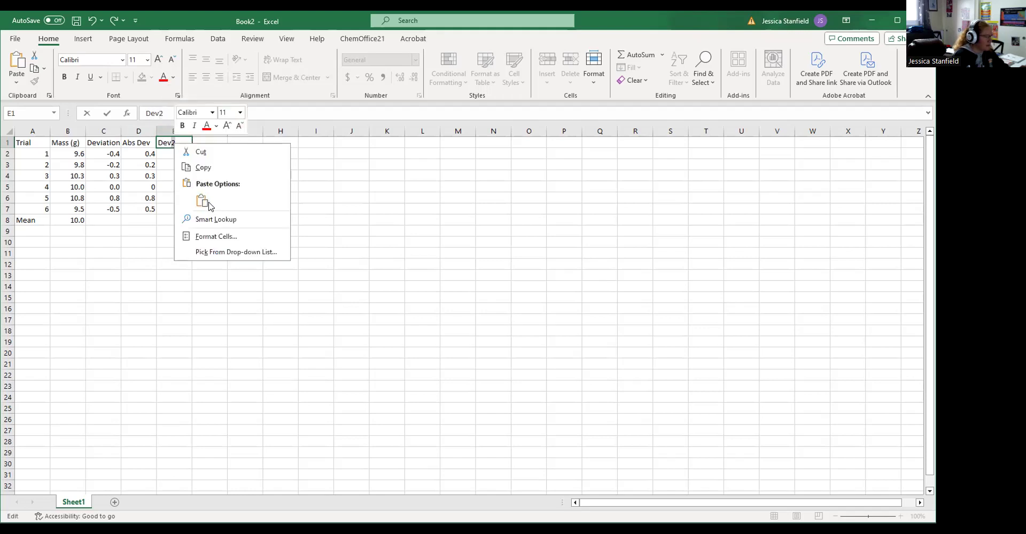
{"action": "left_click", "coordinate": [160, 111]}
{"action": "left_click_drag", "start_coordinate": [160, 112], "coordinate": [164, 113]}
{"action": "right_click", "coordinate": [160, 113]}
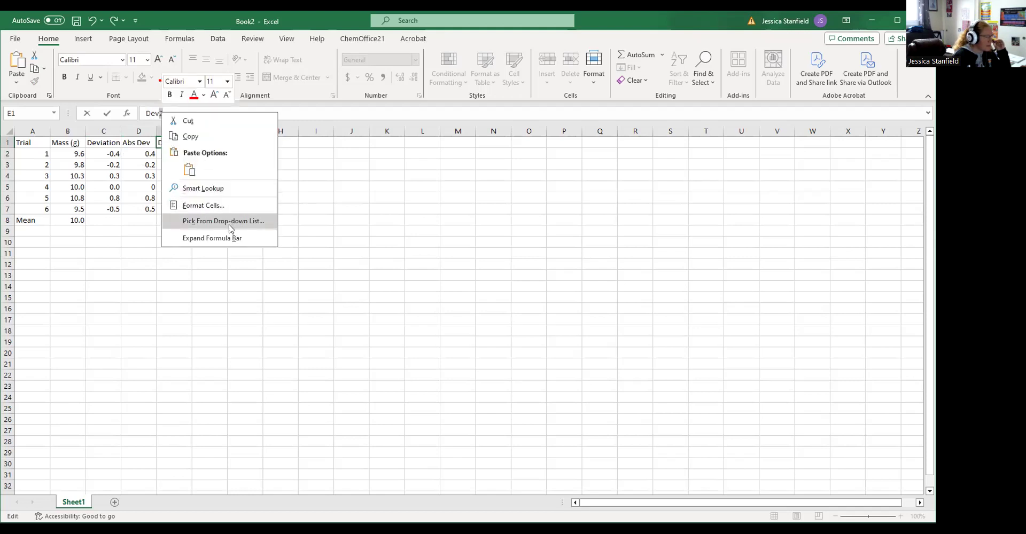
{"action": "left_click", "coordinate": [203, 205]}
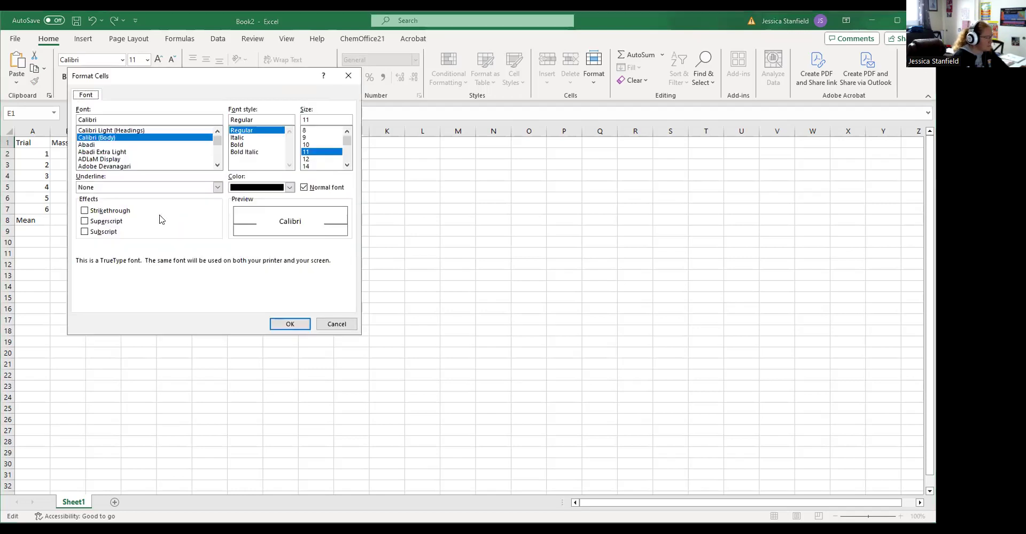
{"action": "left_click", "coordinate": [86, 221]}
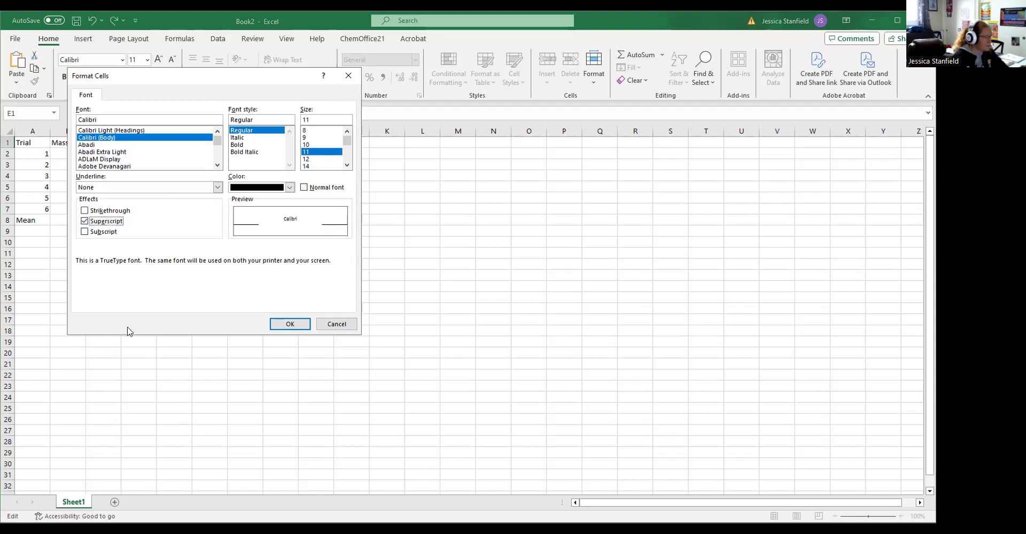
{"action": "left_click", "coordinate": [291, 325]}
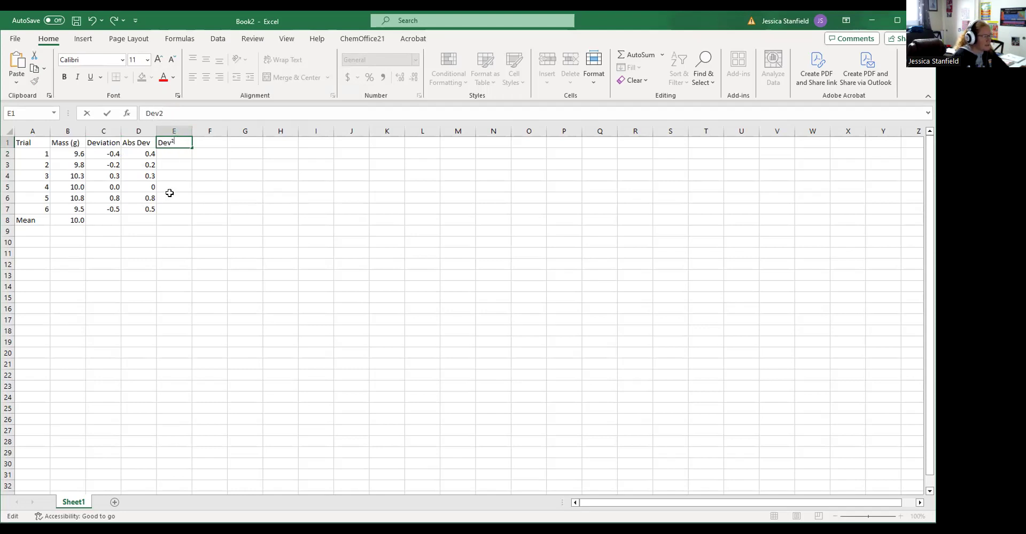
Step: Enter =(D2)^2 in E2 and fill it down to E7, giving 0.16, 0.04, 0.09, 0, 0.64, 0.25
{"action": "left_click", "coordinate": [175, 152]}
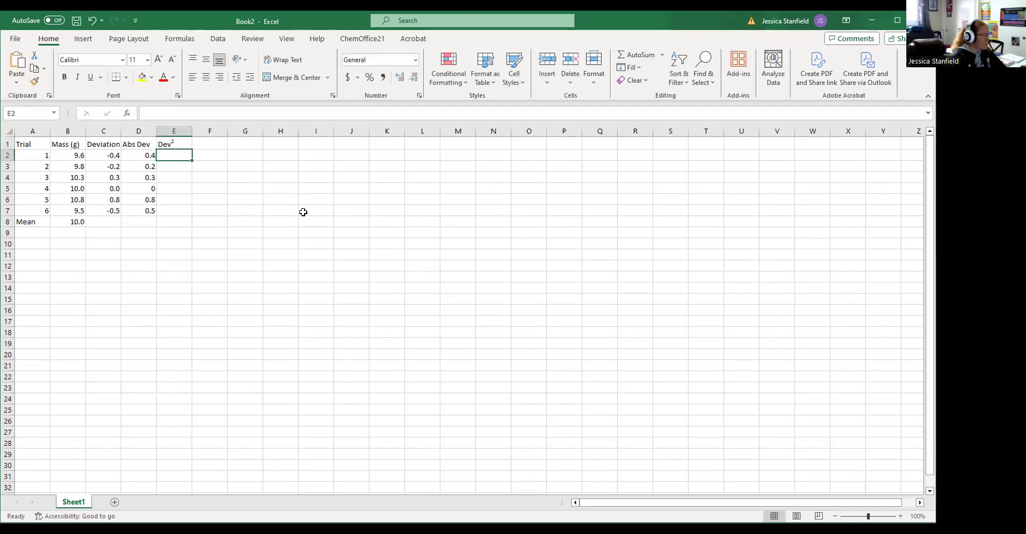
{"action": "type", "text": "="}
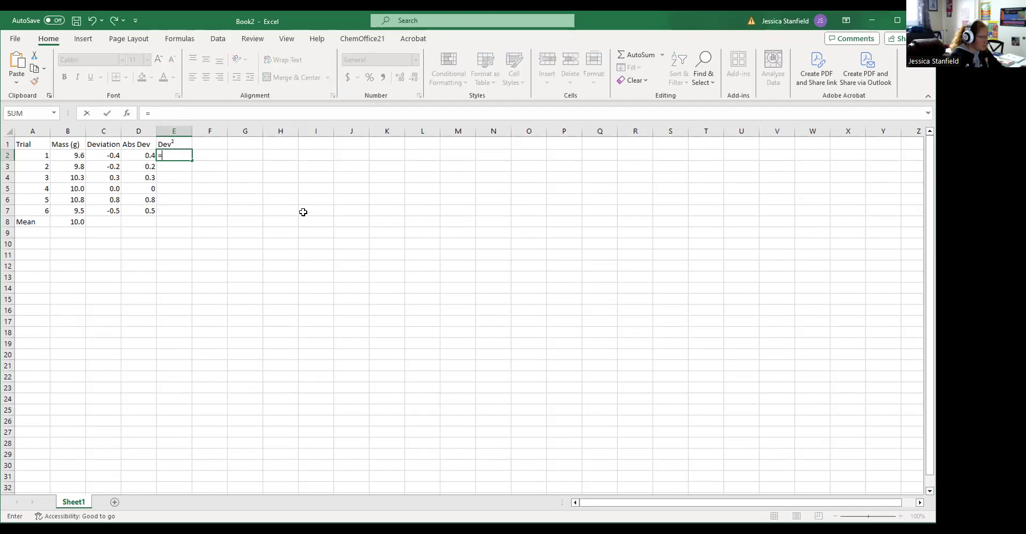
{"action": "type", "text": "("}
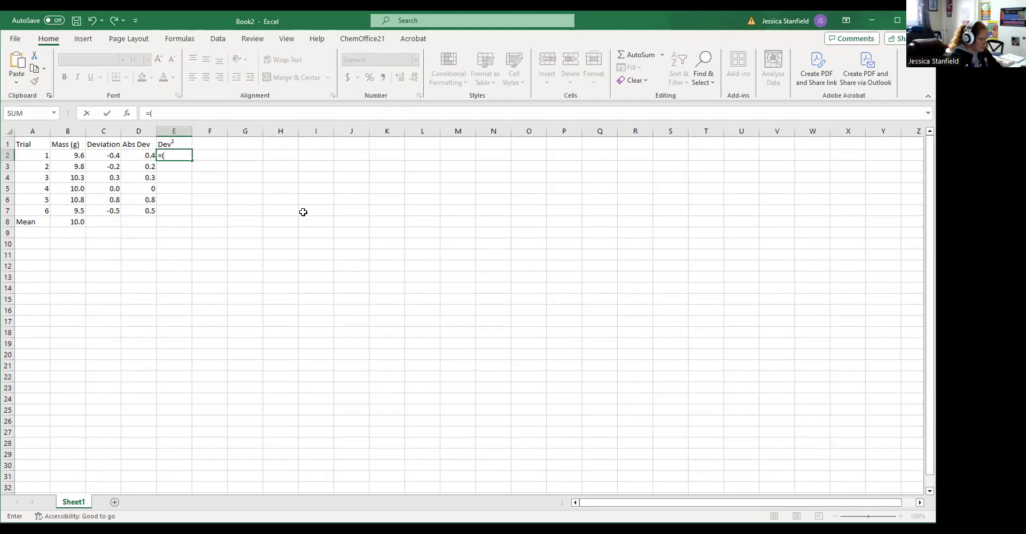
{"action": "type", "text": "d2)"}
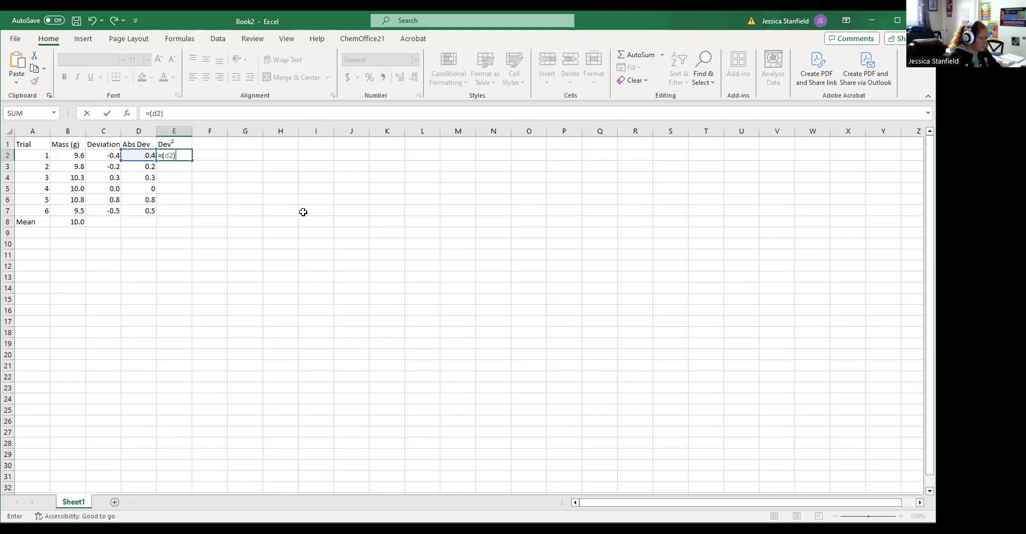
{"action": "type", "text": "^&"}
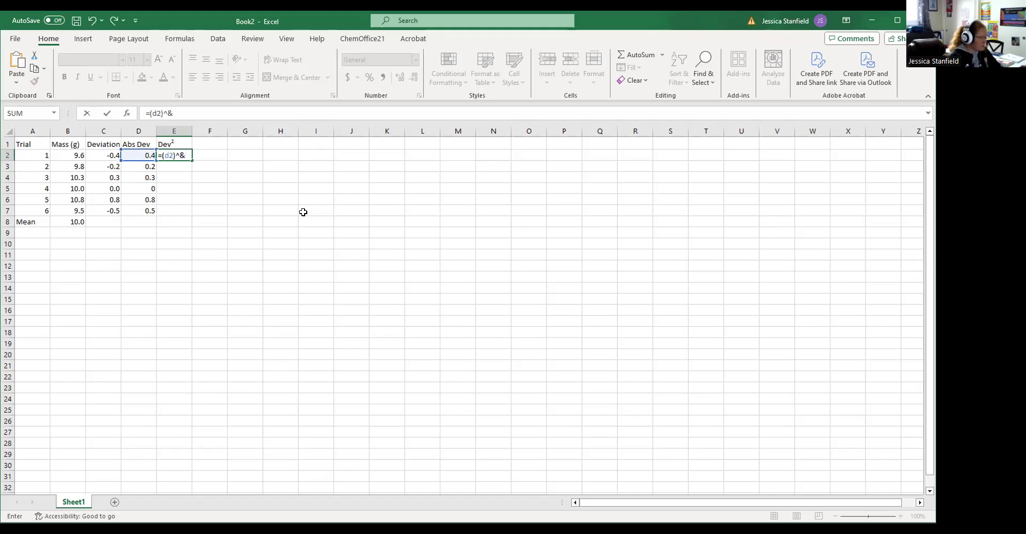
{"action": "key", "text": "BackSpace"}
{"action": "type", "text": "2"}
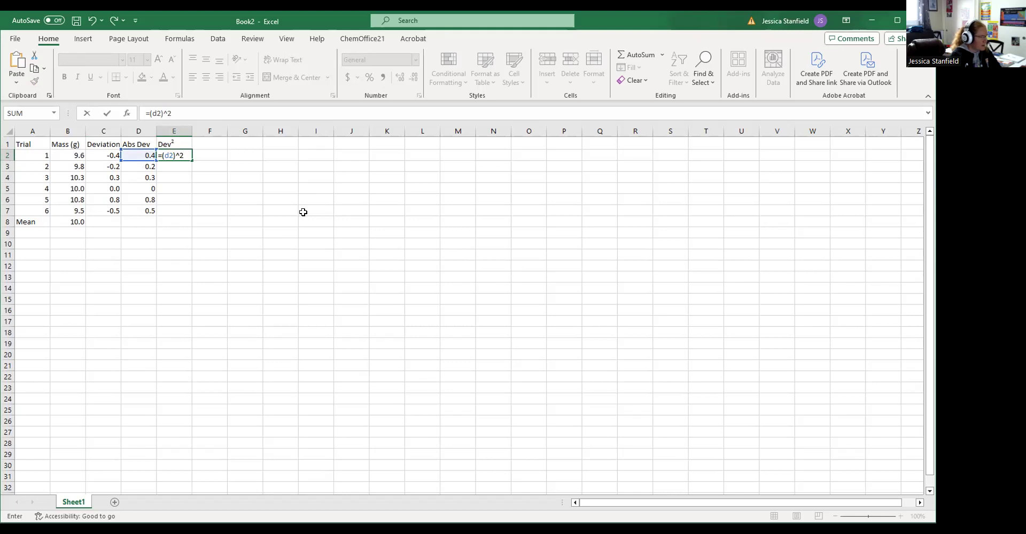
{"action": "key", "text": "Return"}
{"action": "left_click", "coordinate": [187, 154]}
{"action": "left_click_drag", "start_coordinate": [194, 162], "coordinate": [191, 214]}
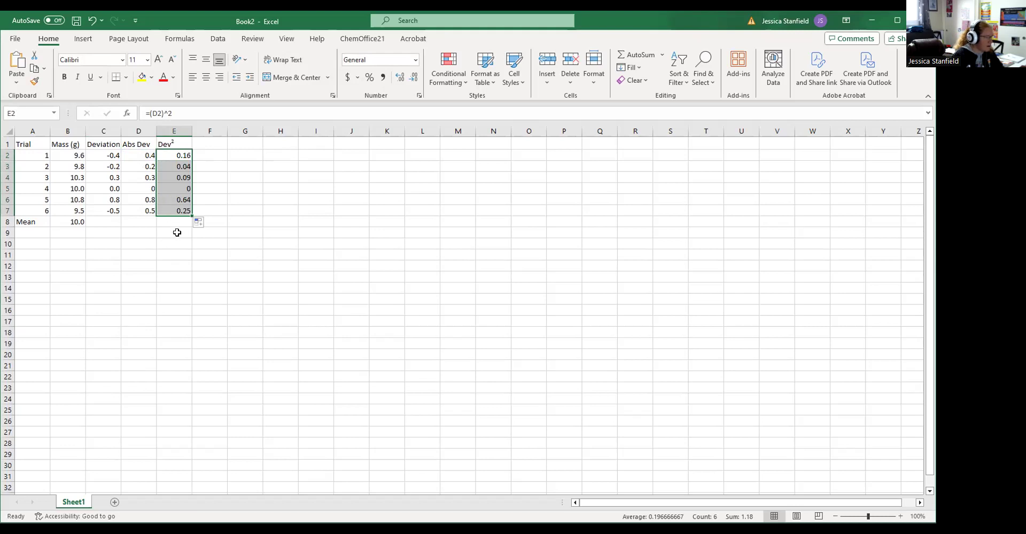
Step: Type the label 'Sum of Dev2' in D9 with the 2 as superscript
{"action": "left_click", "coordinate": [142, 232]}
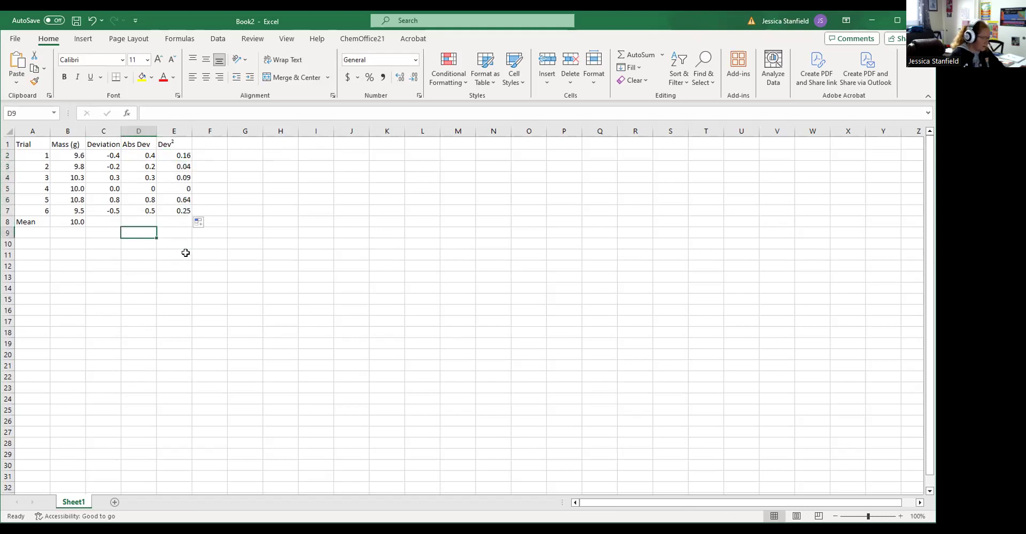
{"action": "type", "text": "su"}
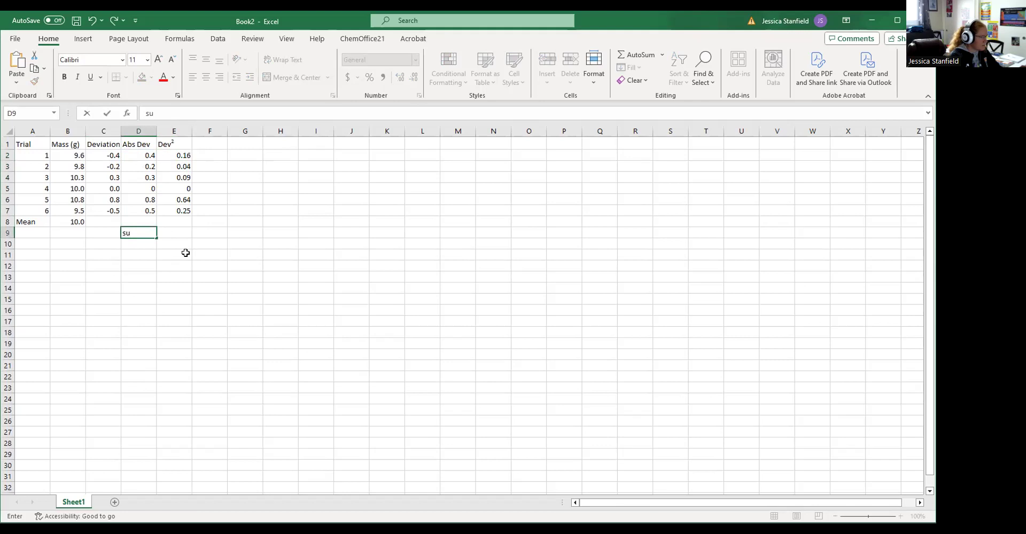
{"action": "key", "text": "BackSpace"}
{"action": "key", "text": "BackSpace"}
{"action": "type", "text": "Sum of Dev"}
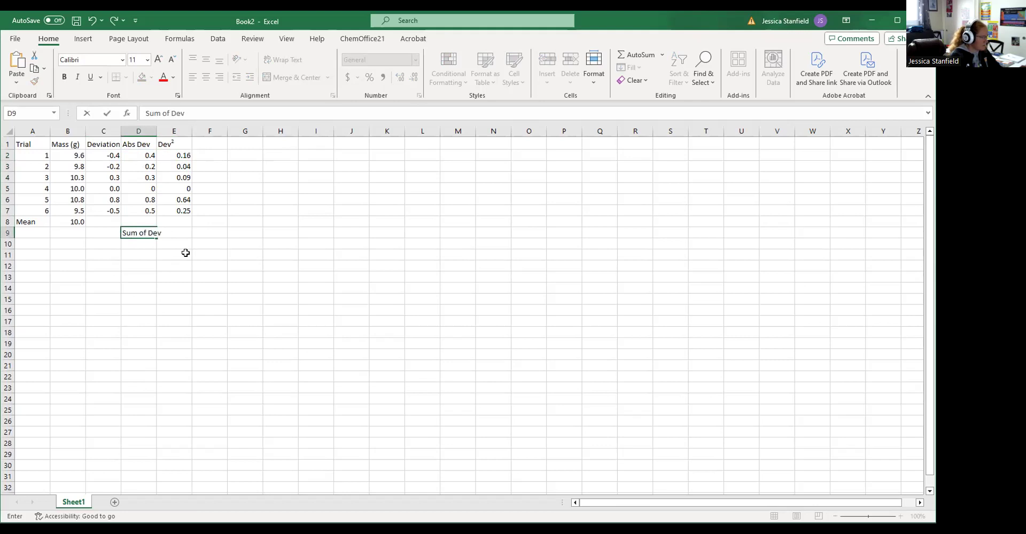
{"action": "type", "text": "2"}
{"action": "left_click_drag", "start_coordinate": [166, 233], "coordinate": [162, 234]}
{"action": "right_click", "coordinate": [162, 233]}
{"action": "left_click", "coordinate": [201, 325]}
{"action": "left_click", "coordinate": [75, 340]}
{"action": "left_click", "coordinate": [282, 439]}
Step: Move the label to C9 and enter =SUM(E2:E7) in E9, totalling 1.18
{"action": "left_click", "coordinate": [176, 235]}
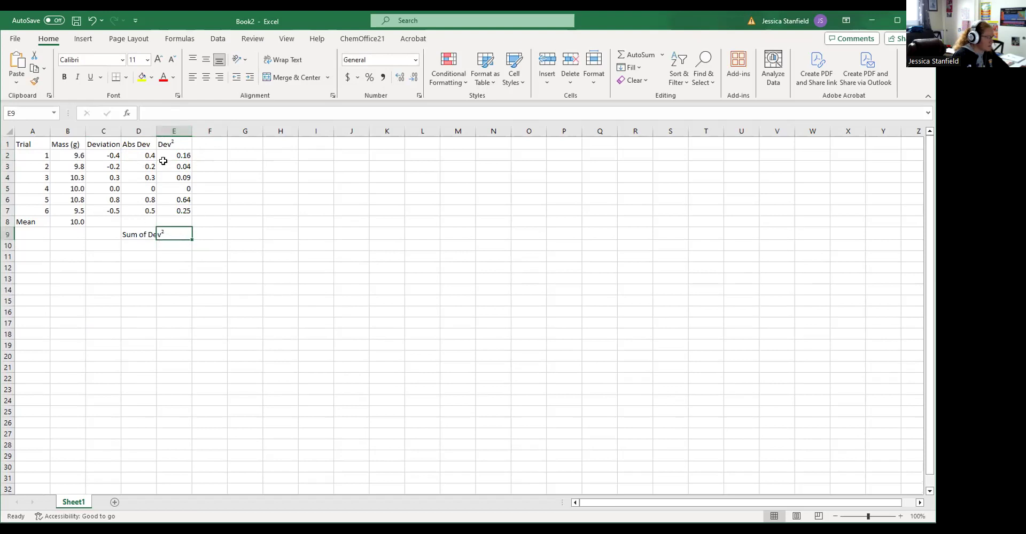
{"action": "left_click", "coordinate": [137, 233]}
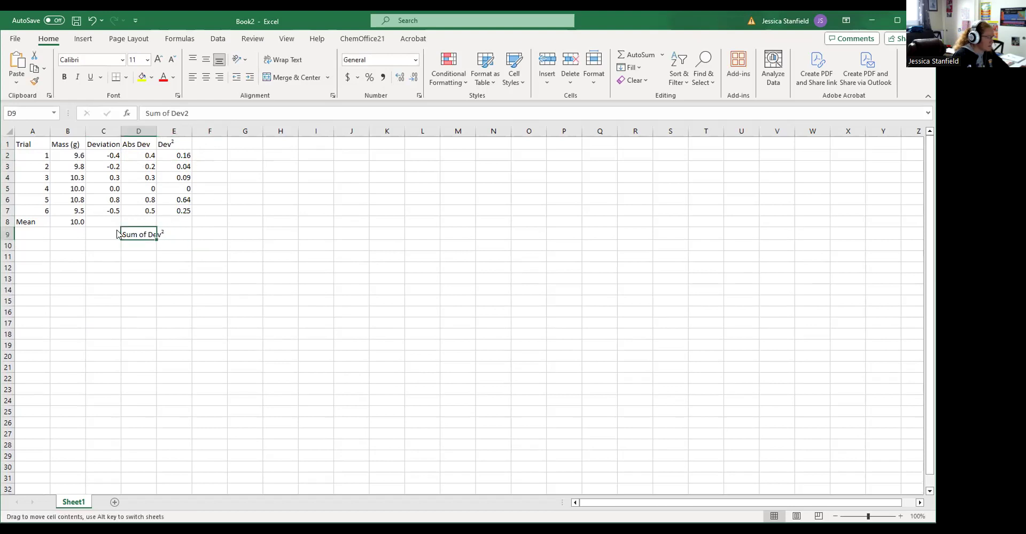
{"action": "left_click_drag", "start_coordinate": [113, 238], "coordinate": [78, 239]}
{"action": "left_click", "coordinate": [160, 238]}
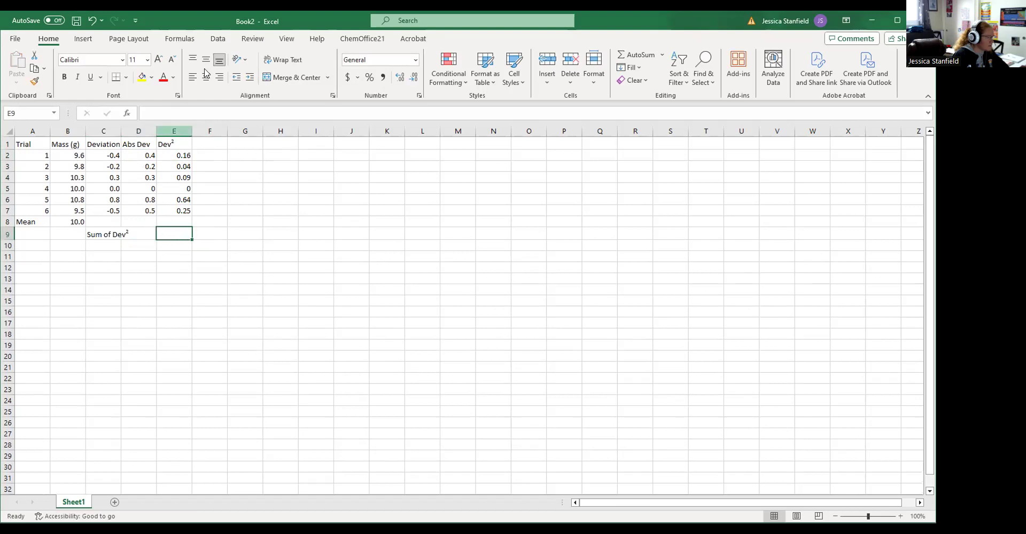
{"action": "type", "text": "="}
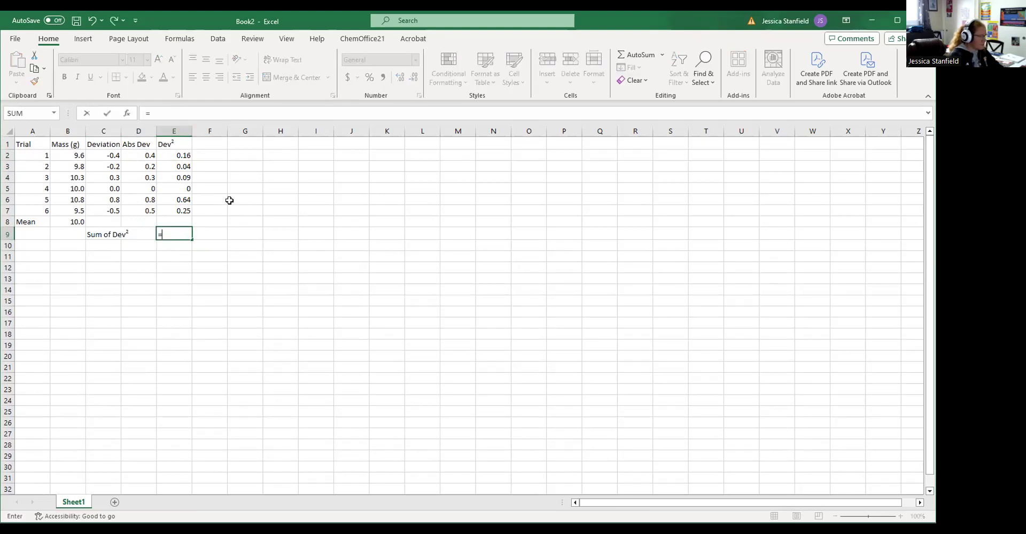
{"action": "type", "text": "sum("}
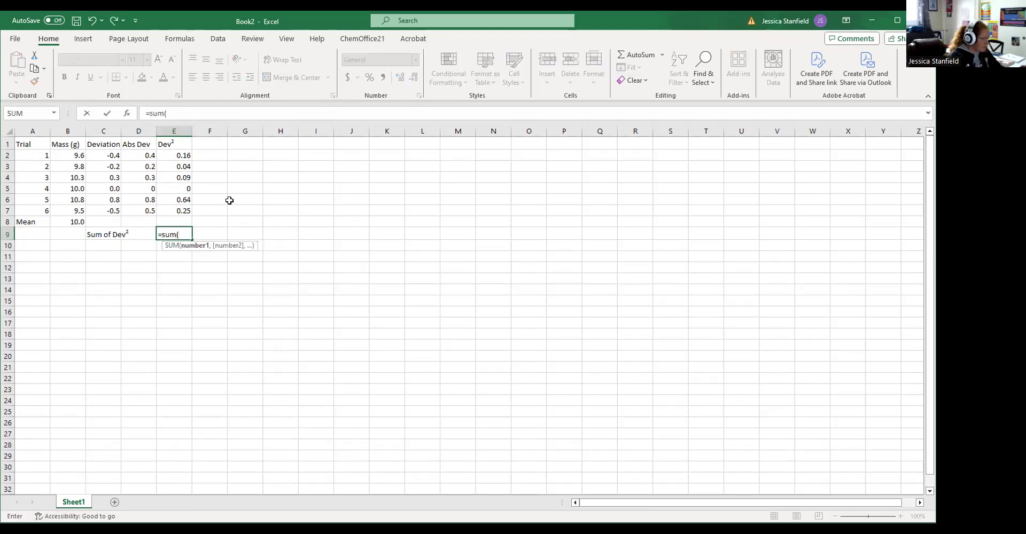
{"action": "type", "text": "e2:"}
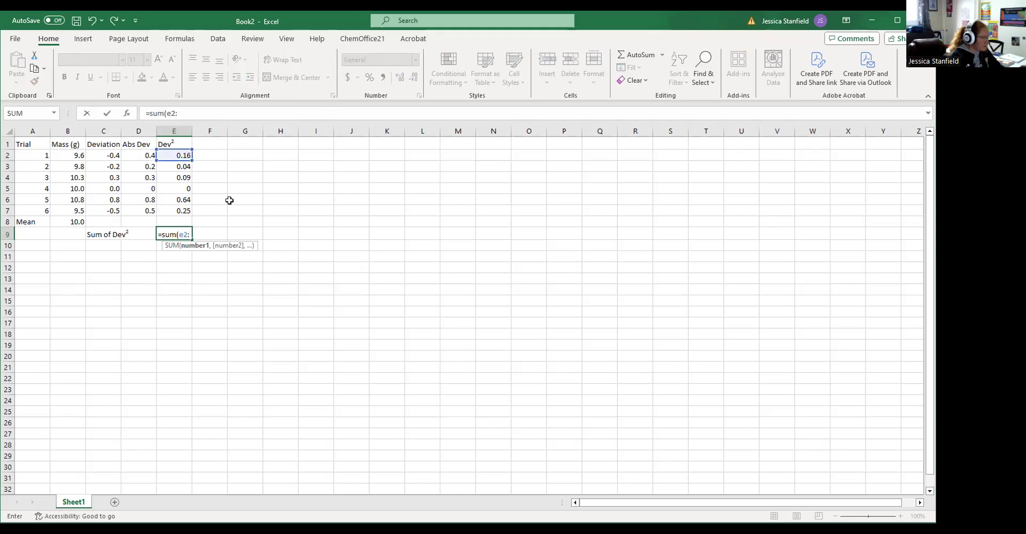
{"action": "type", "text": "e"}
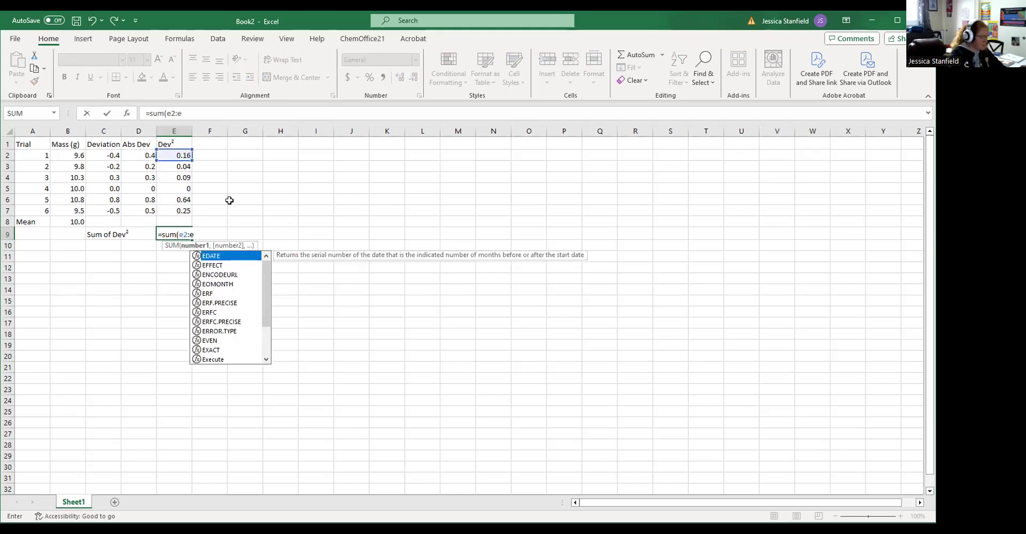
{"action": "type", "text": "7)"}
{"action": "key", "text": "Return"}
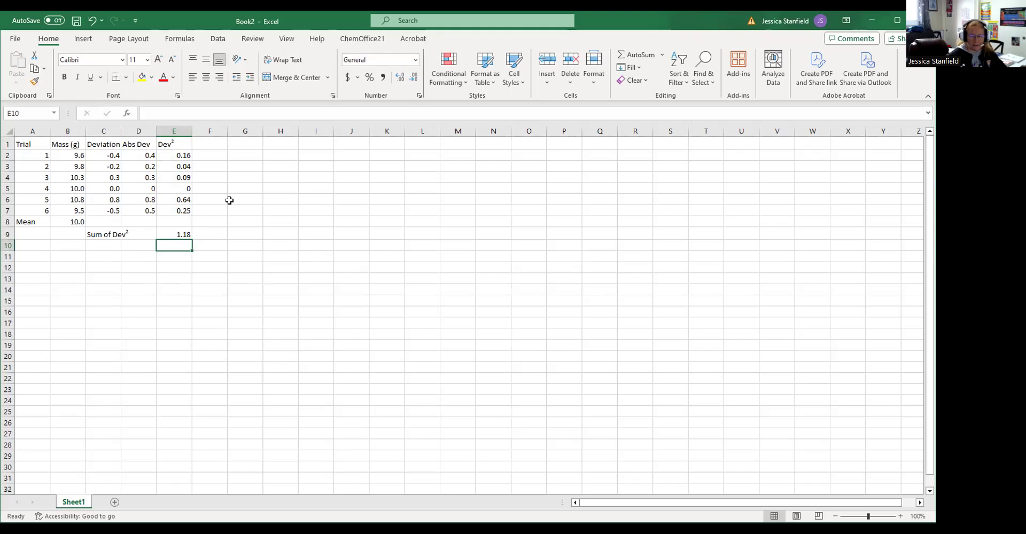
{"action": "left_click", "coordinate": [175, 232]}
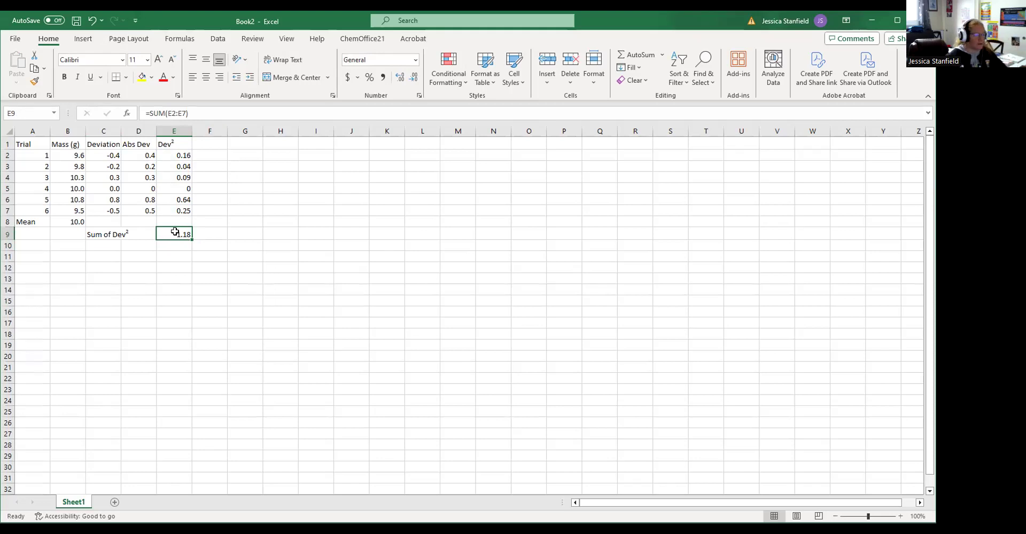
{"action": "left_click", "coordinate": [174, 243]}
{"action": "left_click", "coordinate": [174, 235]}
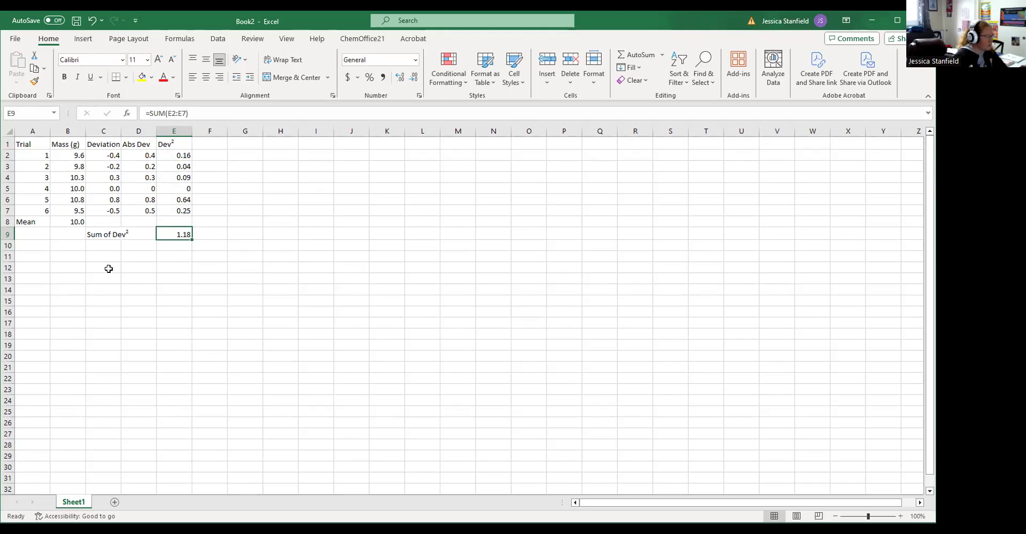
{"action": "left_click", "coordinate": [108, 268]}
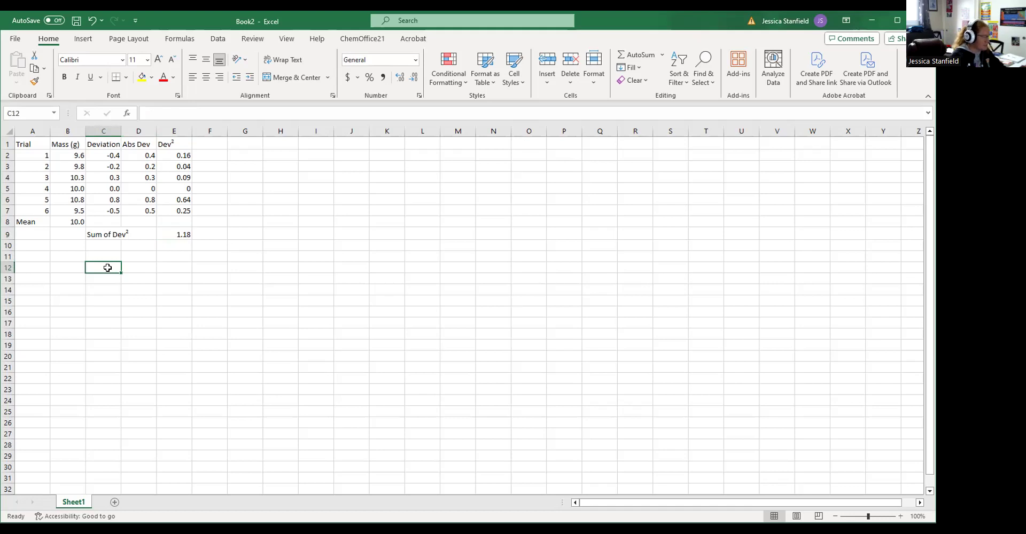
Step: Label A11 'StDev' and enter =STDEV(B2:B7) in B11
{"action": "left_click", "coordinate": [31, 255]}
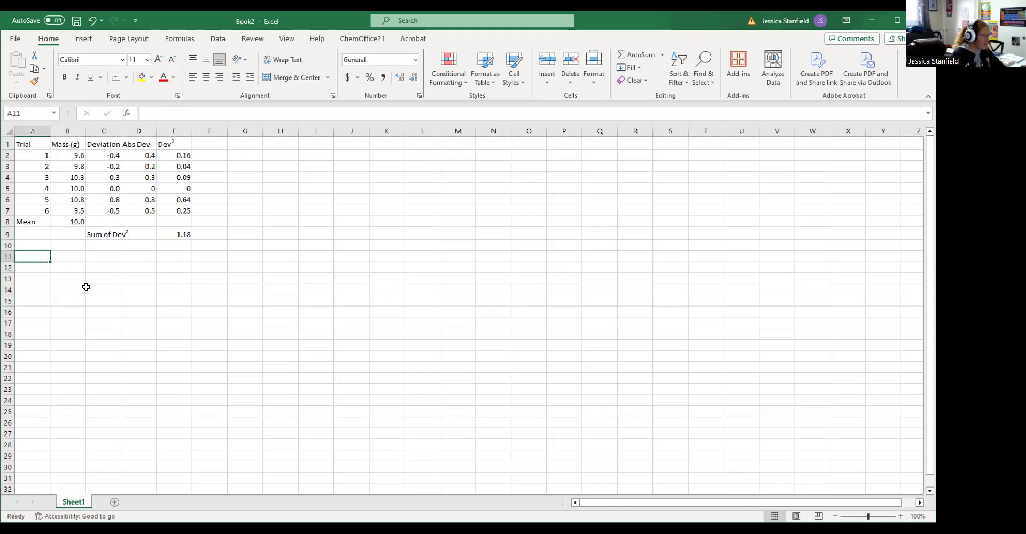
{"action": "type", "text": "StDev"}
{"action": "key", "text": "Tab"}
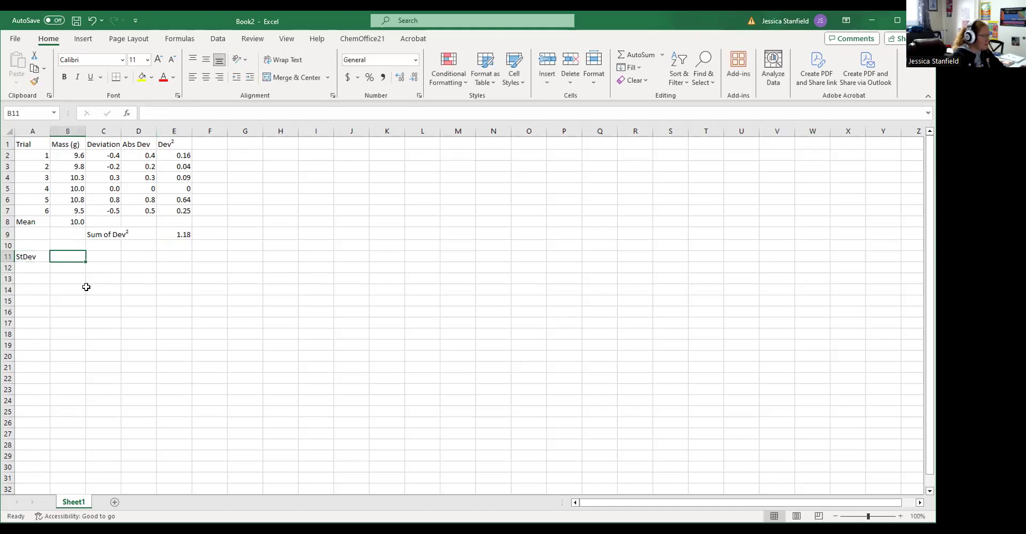
{"action": "type", "text": "="}
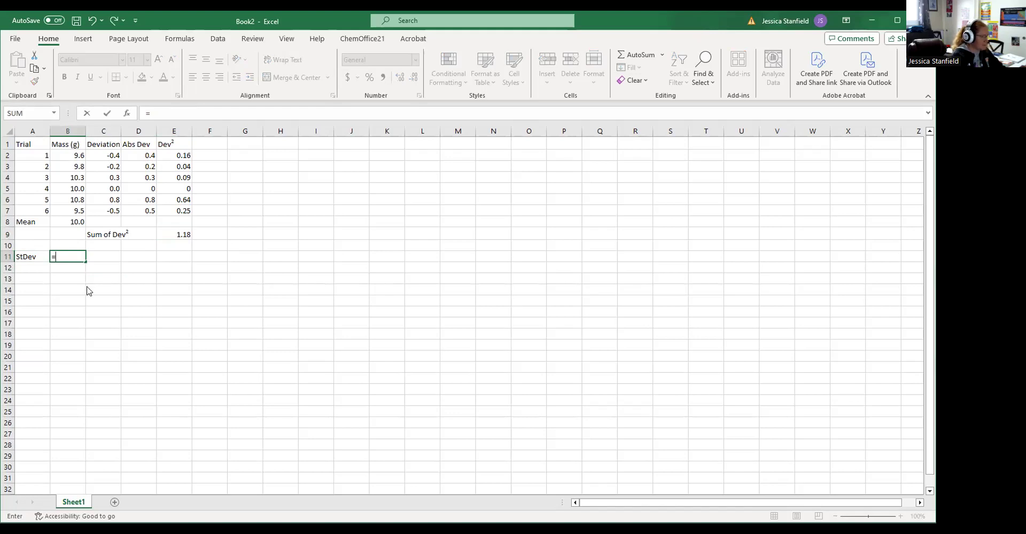
{"action": "type", "text": "stdev("}
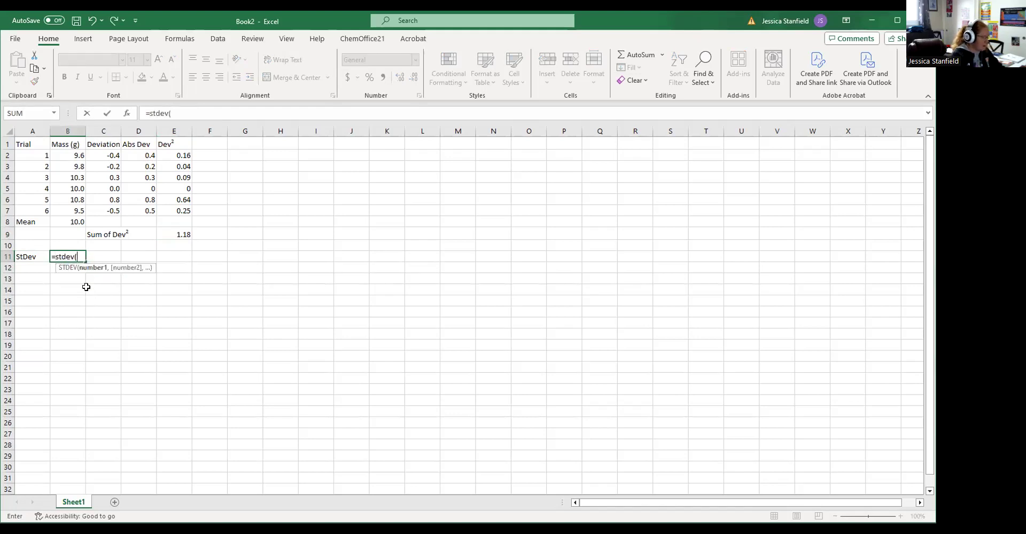
{"action": "type", "text": "b2"}
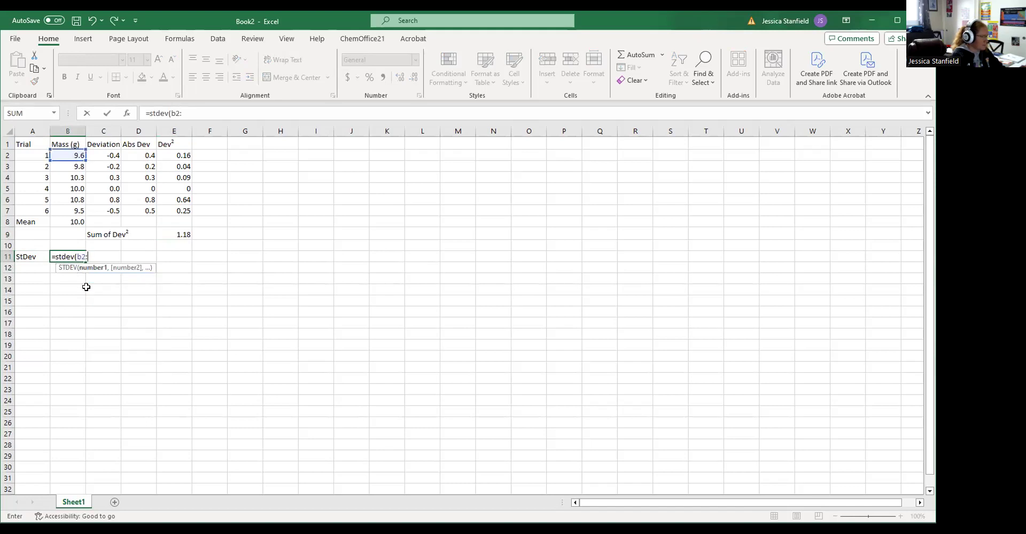
{"action": "type", "text": ":b"}
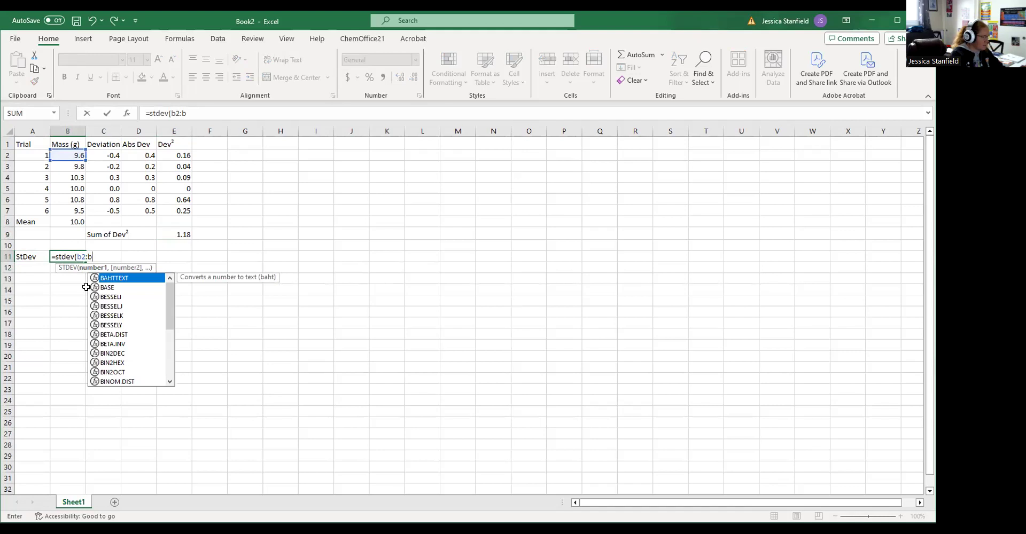
{"action": "type", "text": "7"}
{"action": "key", "text": "Return"}
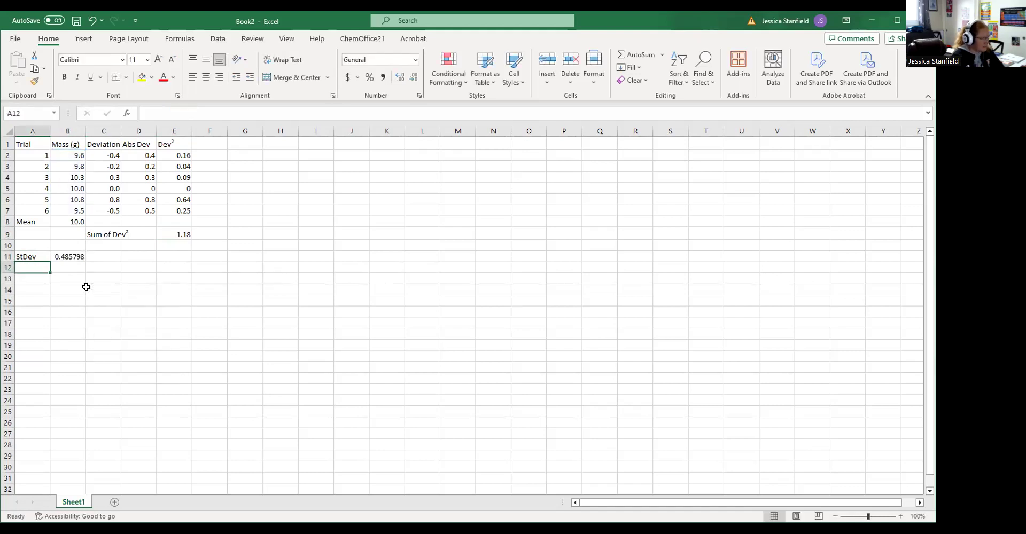
Step: Format B11 as Number with 1 decimal place so it reads 0.5
{"action": "left_click", "coordinate": [73, 257]}
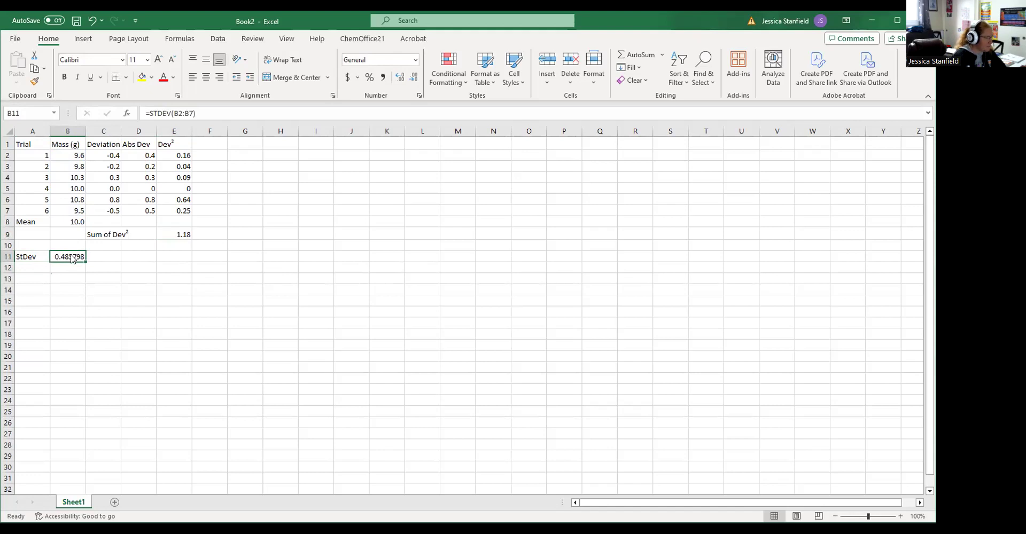
{"action": "right_click", "coordinate": [72, 257]}
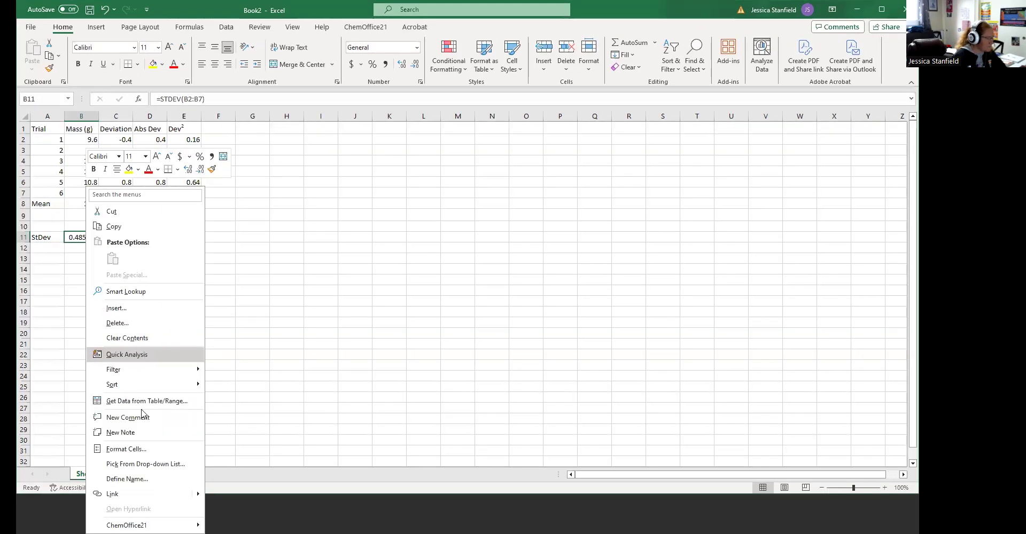
{"action": "left_click", "coordinate": [134, 452]}
{"action": "left_click", "coordinate": [21, 300]}
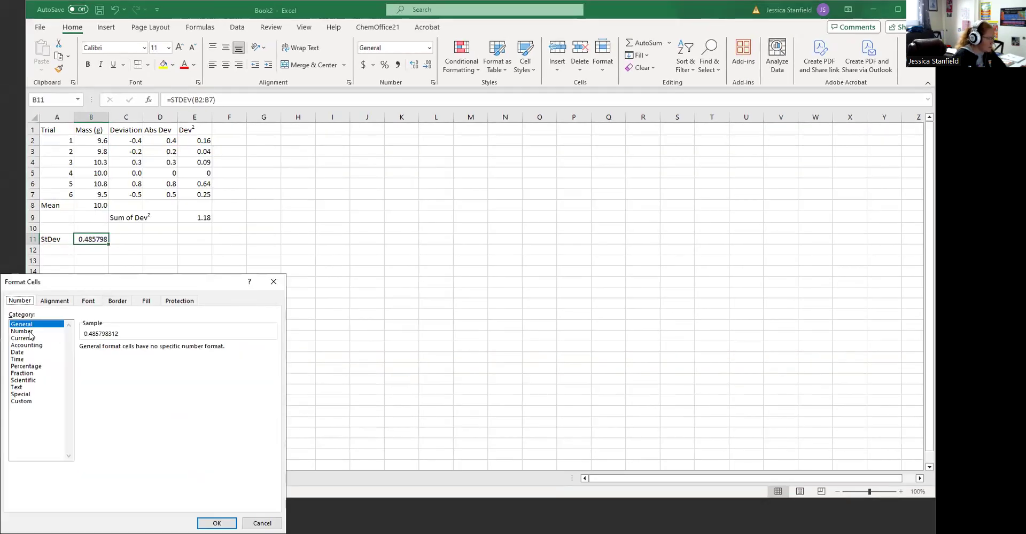
{"action": "left_click", "coordinate": [31, 333]}
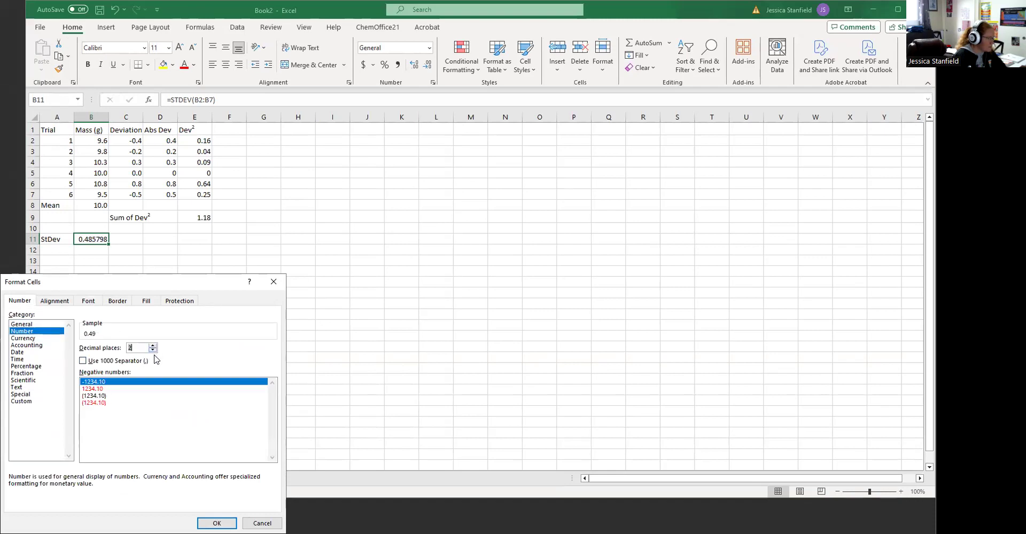
{"action": "left_click", "coordinate": [153, 350]}
{"action": "key", "text": "Return"}
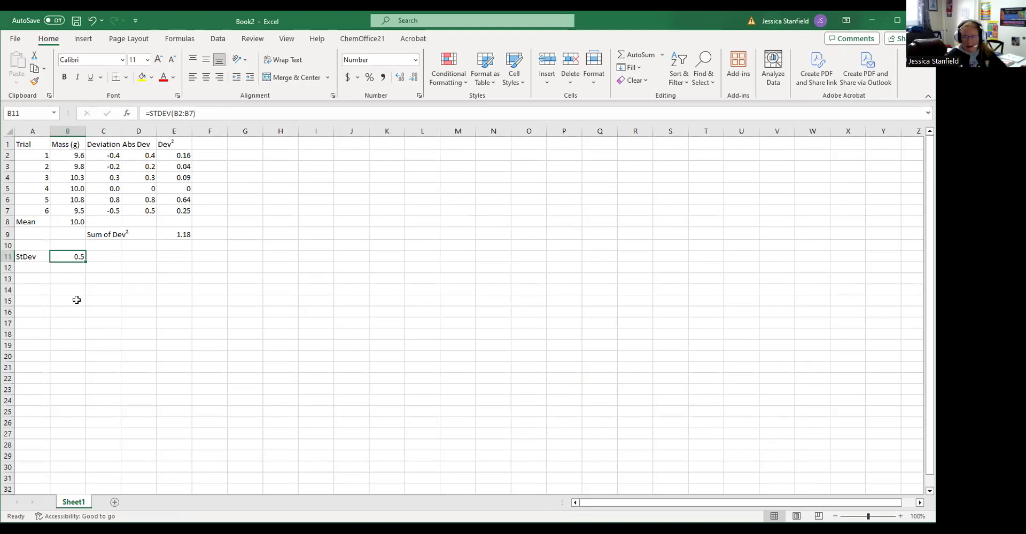